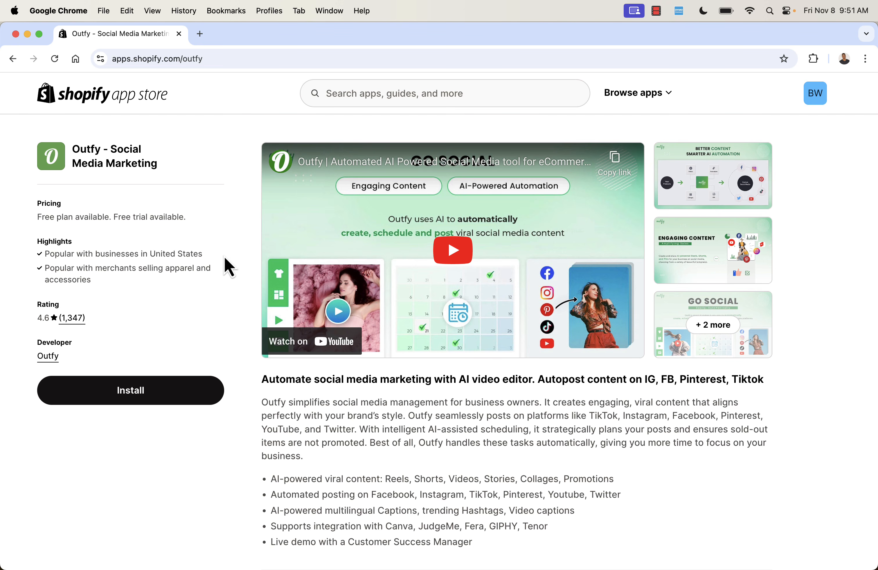
# - Browse the Outfy app listing's screenshot gallery, then close it
pyautogui.click(722, 192)
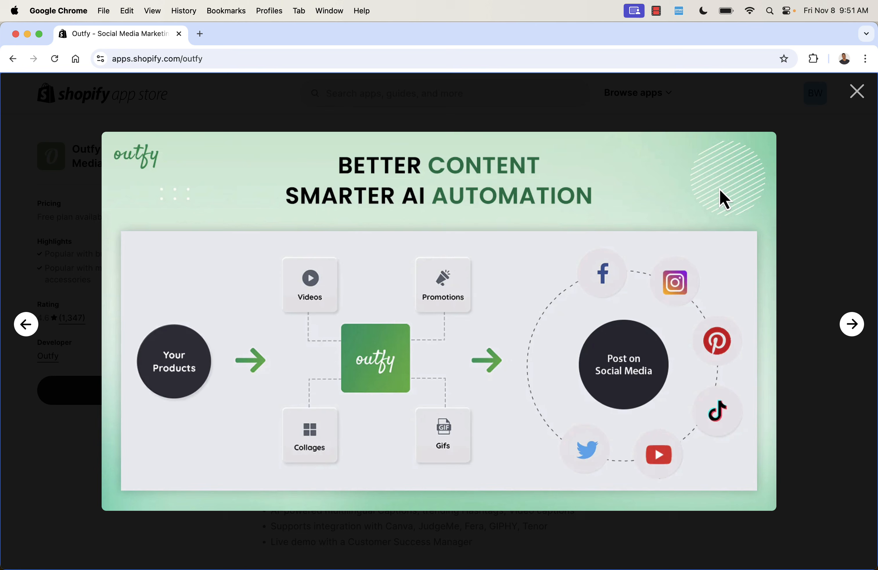
pyautogui.click(853, 326)
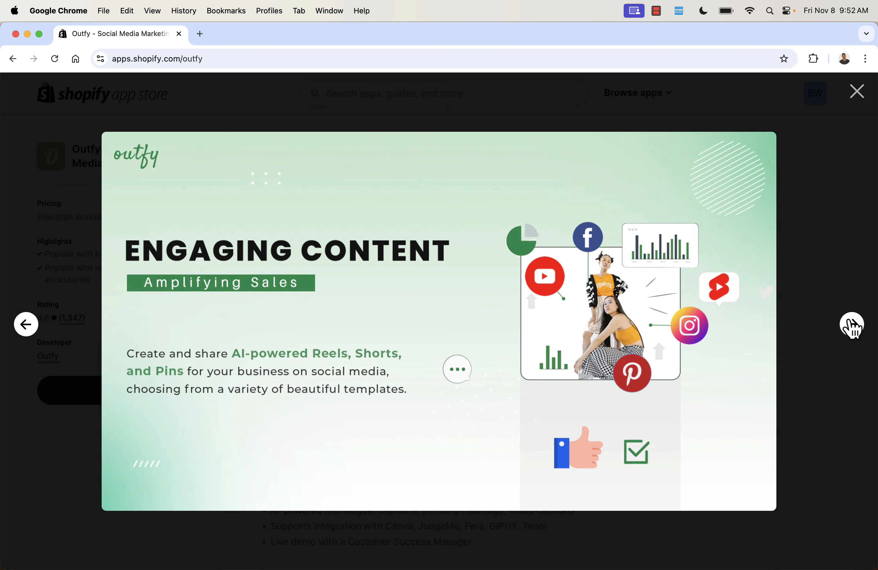
pyautogui.click(853, 326)
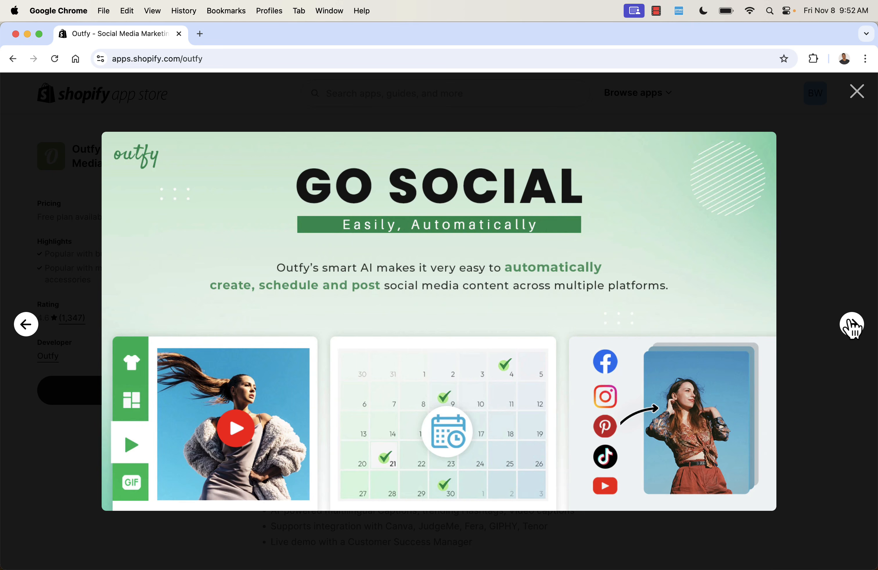
pyautogui.click(851, 326)
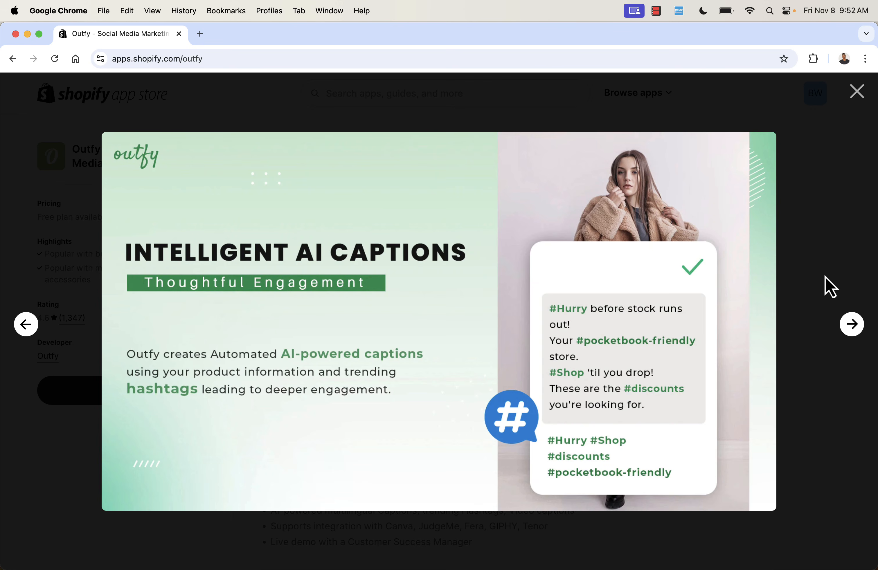
pyautogui.click(856, 91)
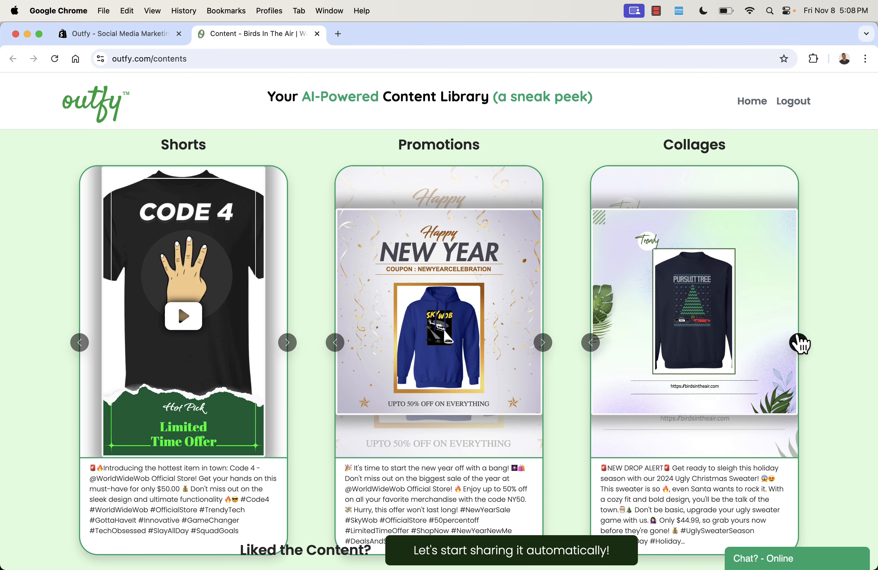
# - Browse the Shorts examples in the AI content library and play one video
pyautogui.scroll(-1, 546, 420)
pyautogui.scroll(1, 538, 426)
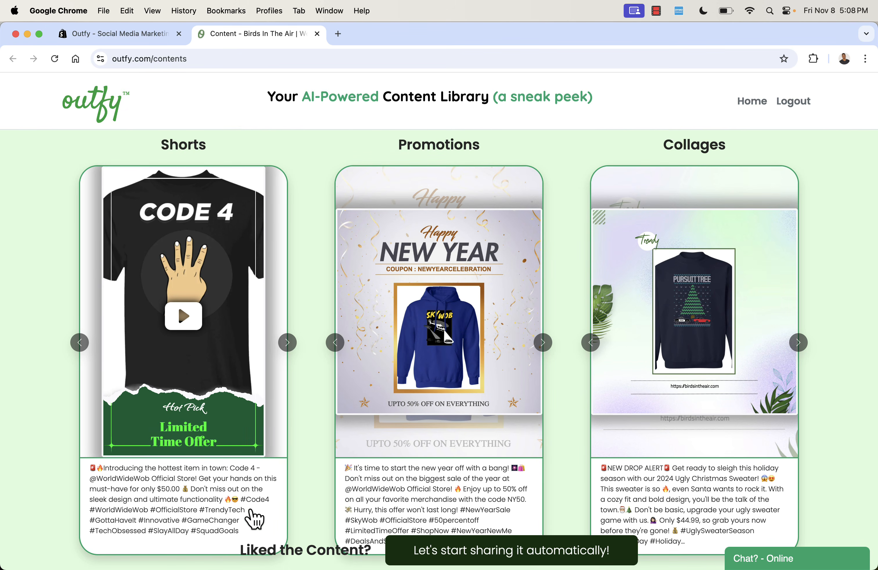
pyautogui.click(288, 346)
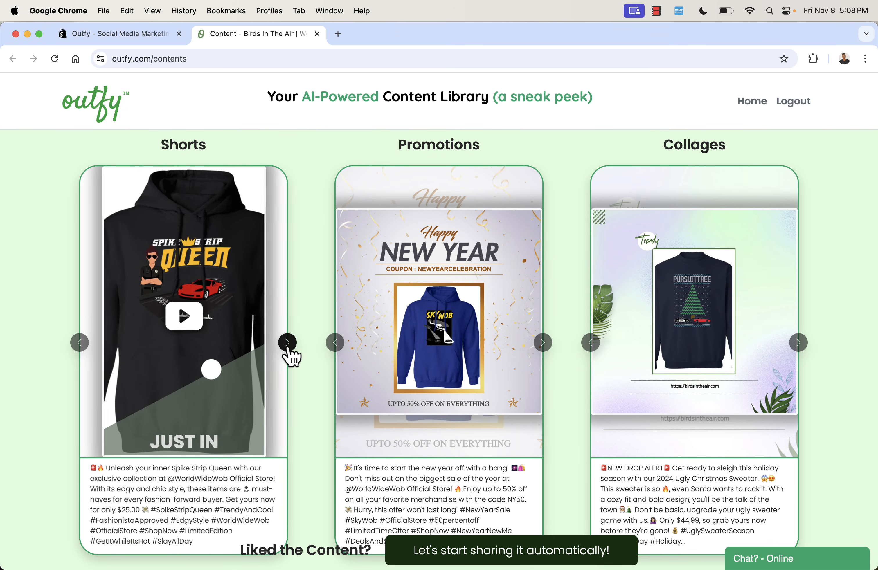
pyautogui.click(288, 347)
pyautogui.click(288, 346)
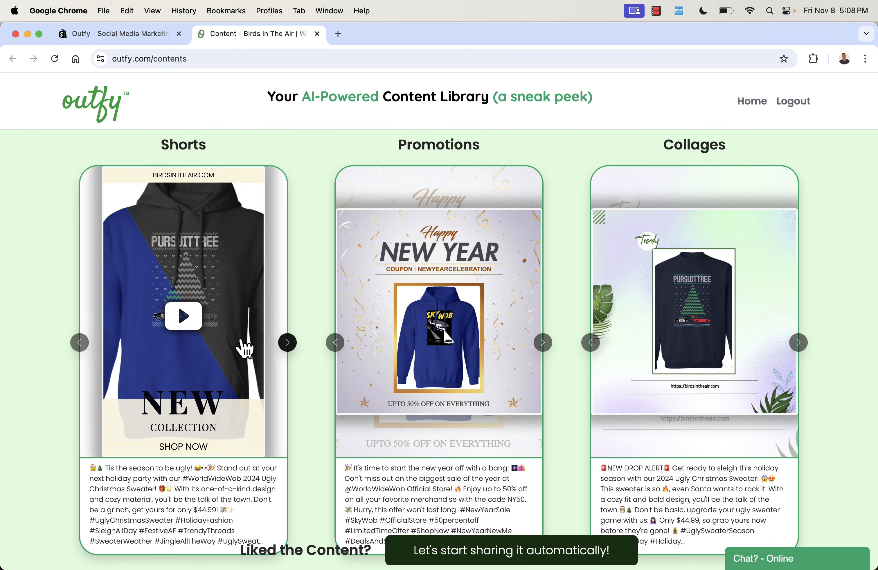
pyautogui.click(184, 317)
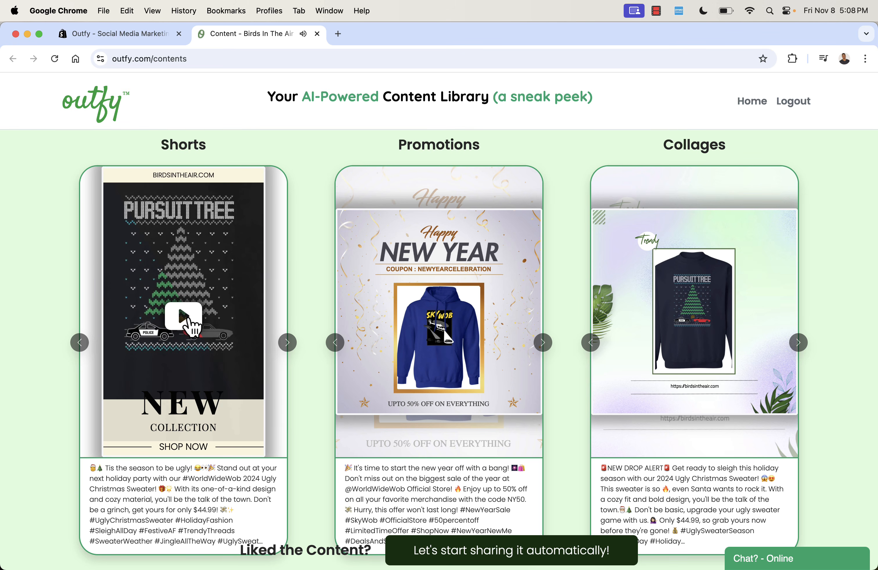
# - Browse the Promotions and Collages examples in the content library carousels
pyautogui.click(543, 344)
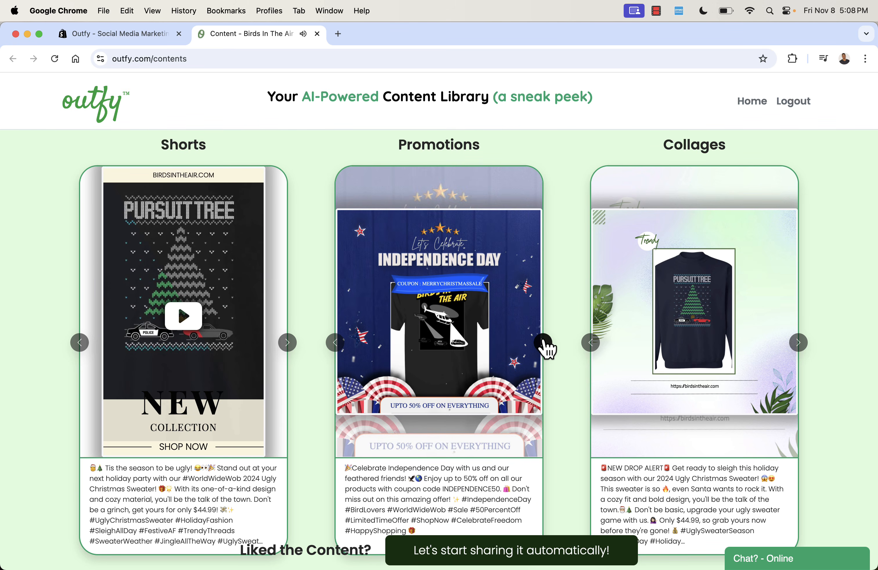
pyautogui.click(543, 343)
pyautogui.click(543, 343)
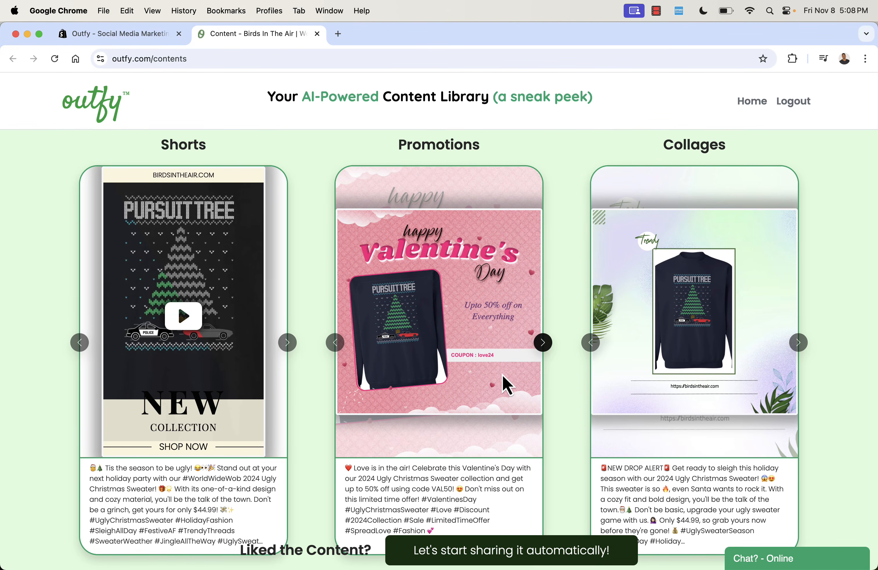
pyautogui.moveTo(362, 469); pyautogui.dragTo(497, 490)
pyautogui.click(496, 491)
pyautogui.scroll(-1, 559, 494)
pyautogui.click(799, 343)
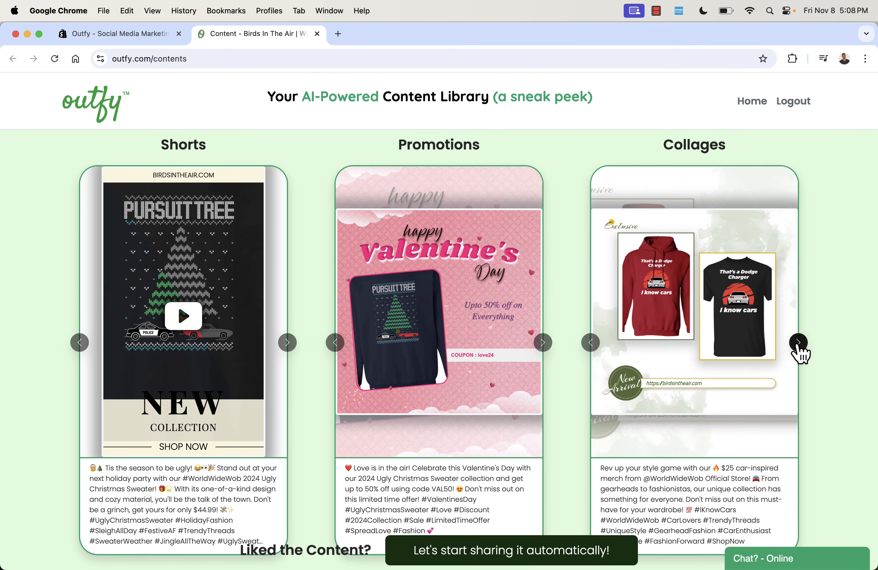
pyautogui.click(799, 343)
pyautogui.click(799, 343)
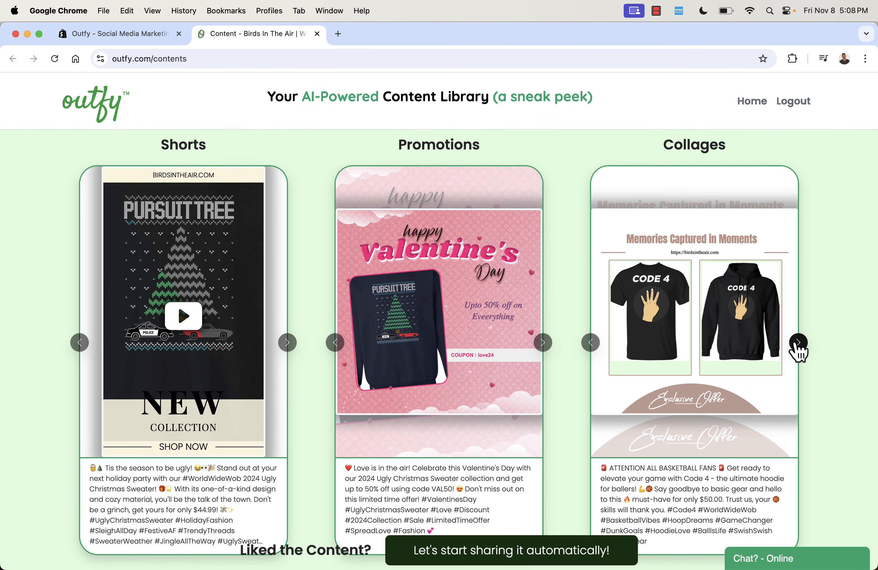
pyautogui.click(798, 343)
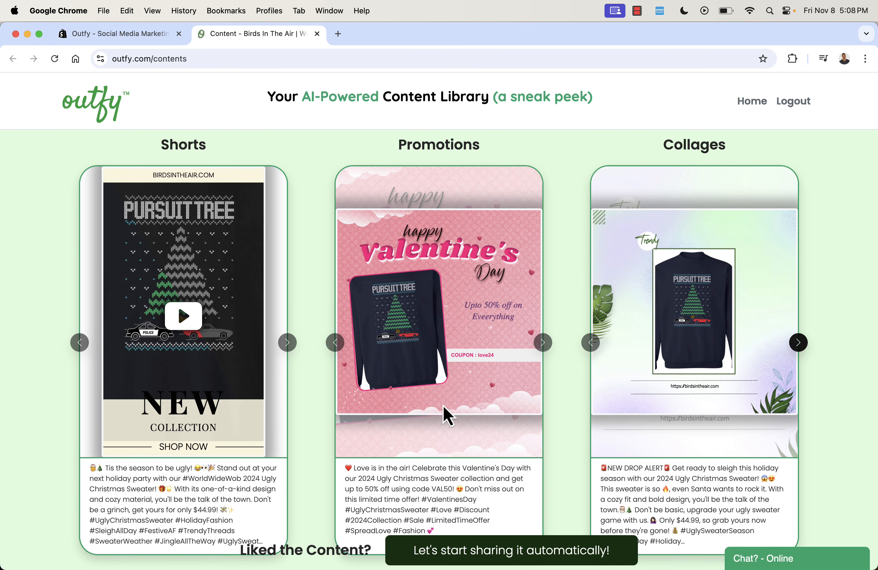
# - Proceed to automatic sharing and connect Facebook as a social network
pyautogui.click(479, 552)
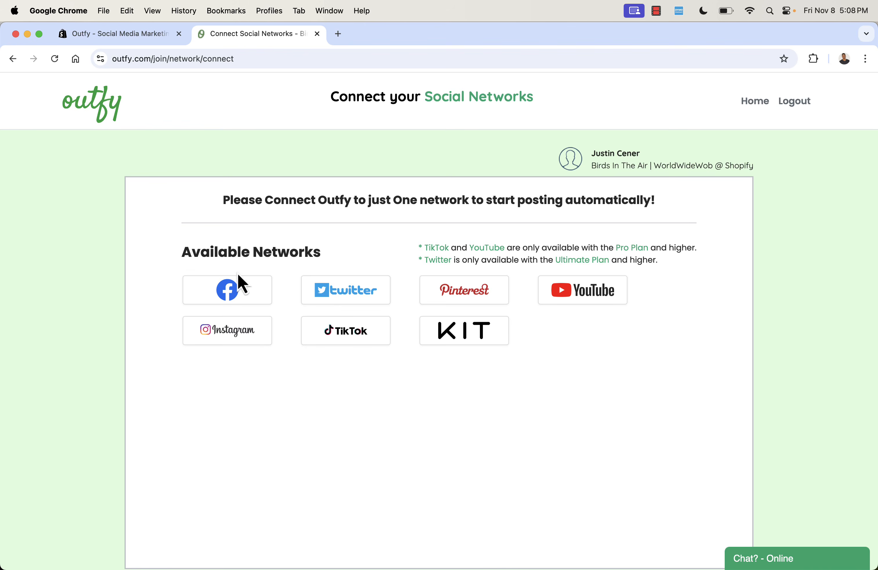
pyautogui.moveTo(235, 302)
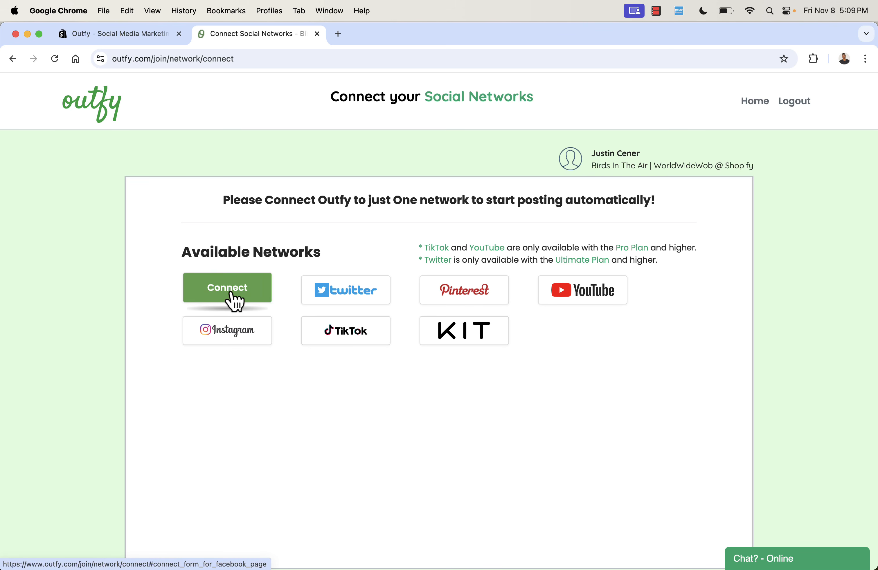
pyautogui.click(231, 295)
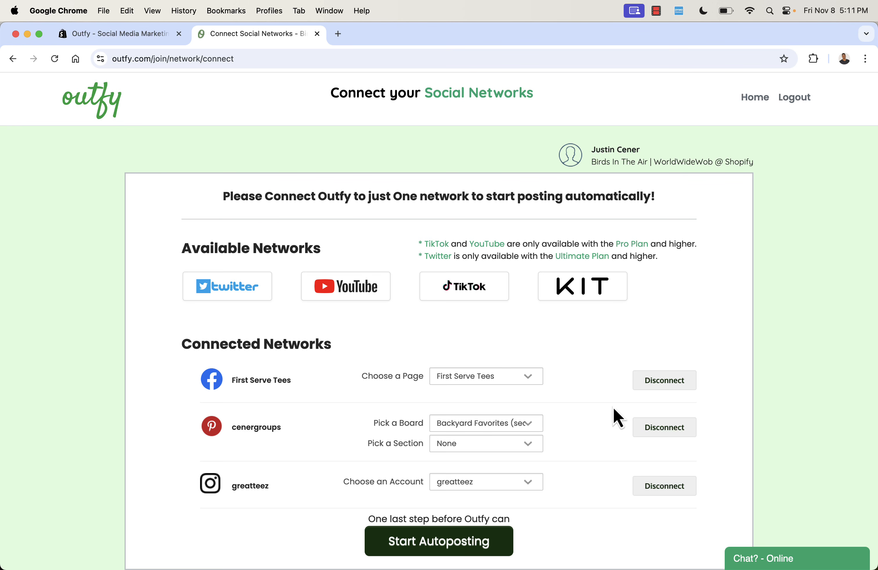
# - Start autoposting, then open the Networks manager and view the connected Facebook account
pyautogui.click(471, 544)
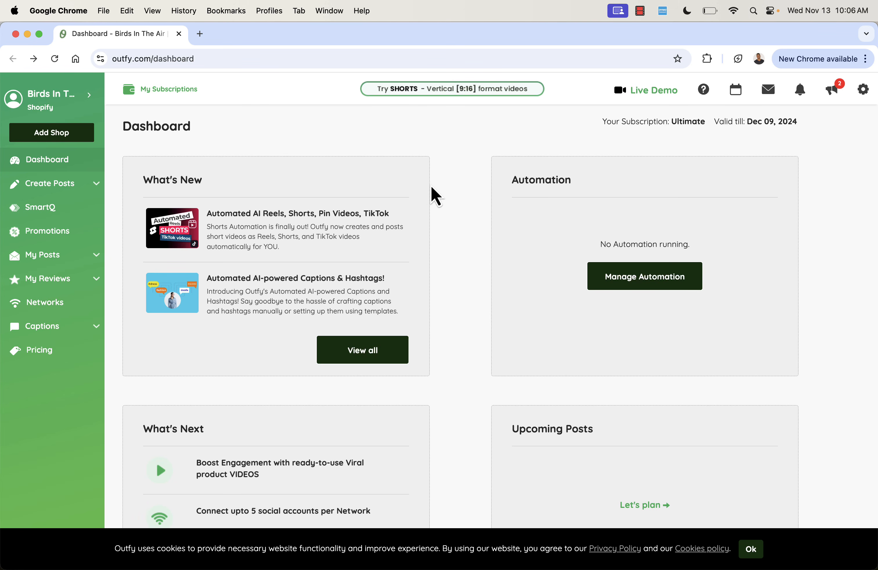
pyautogui.click(59, 307)
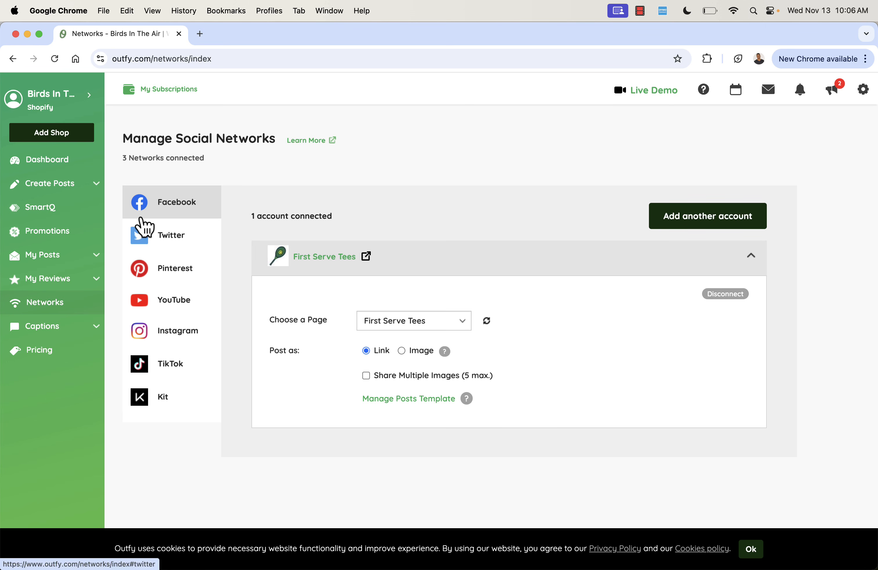
pyautogui.click(70, 186)
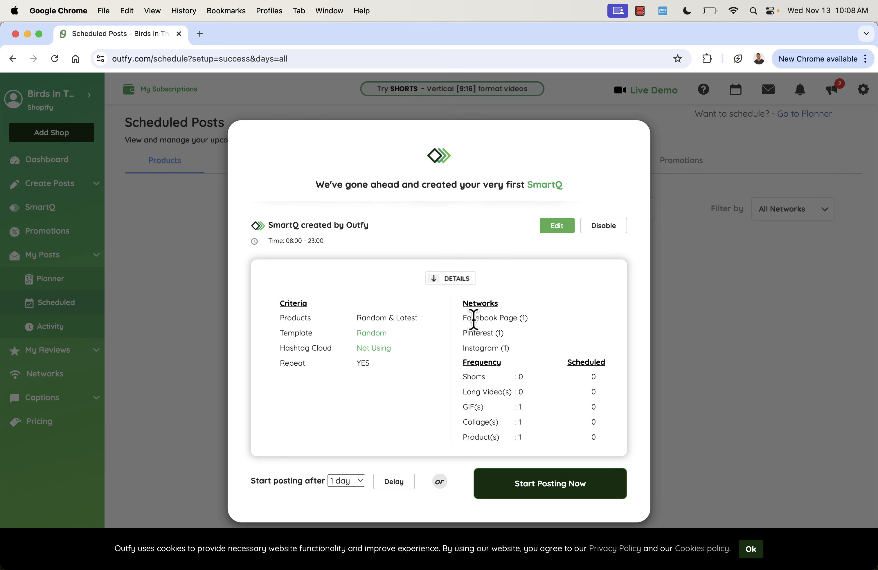
# - Review the auto-created SmartQ's networks and posting delay options, then open the SmartQ for editing
pyautogui.doubleClick(478, 318)
pyautogui.doubleClick(477, 334)
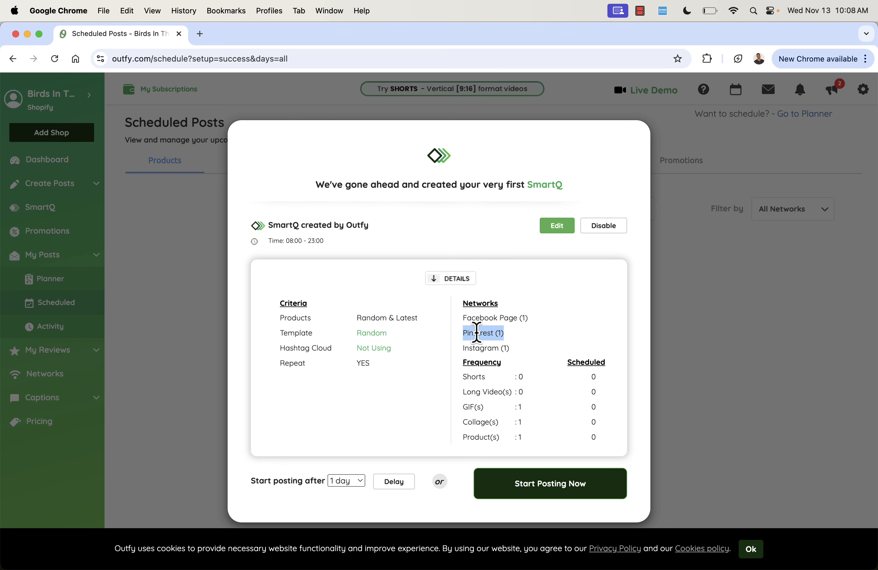
pyautogui.tripleClick(479, 349)
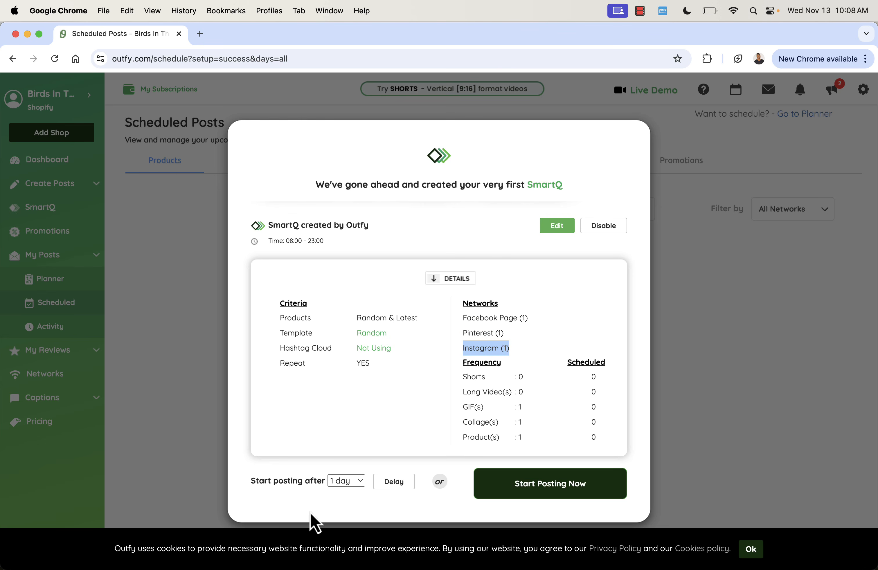
pyautogui.click(347, 481)
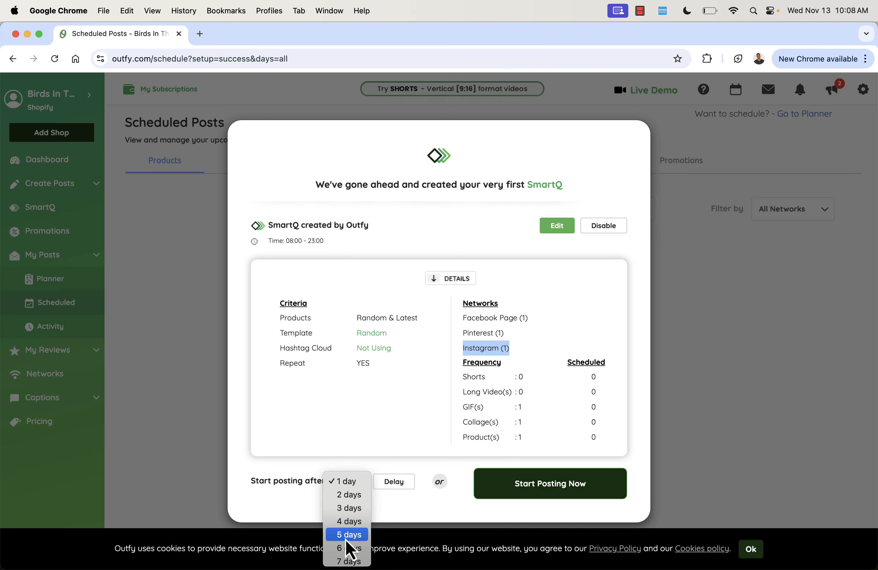
pyautogui.click(331, 457)
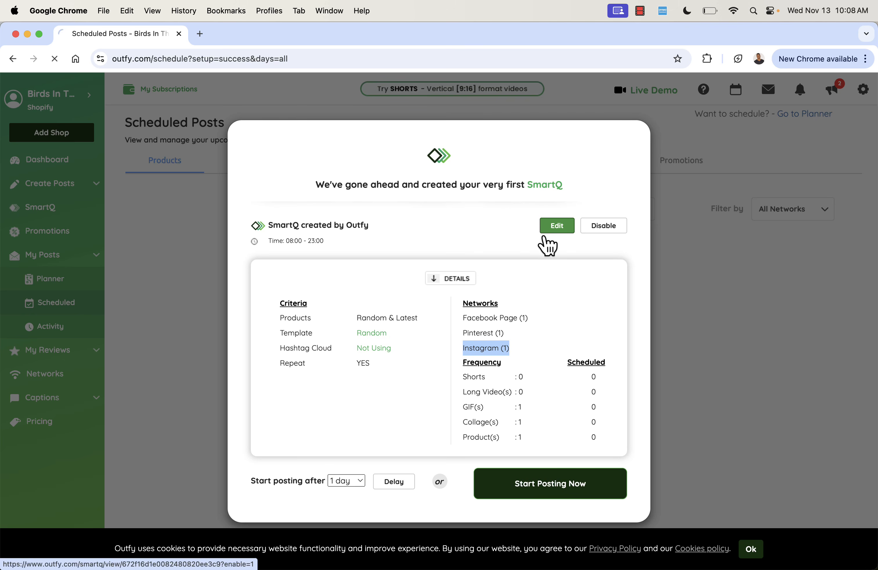
pyautogui.click(552, 230)
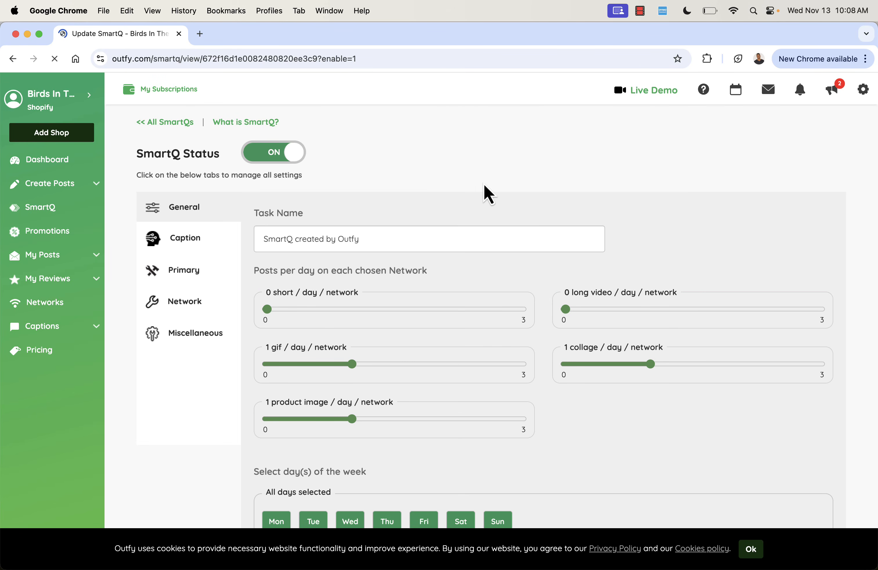
# - Read the What is SmartQ? guide in a new tab, then close that tab
pyautogui.click(257, 123)
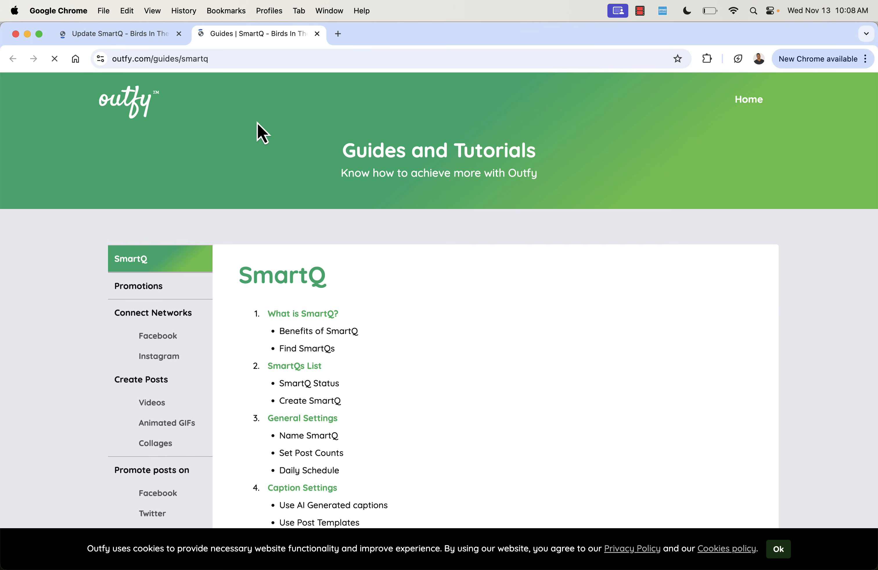
pyautogui.scroll(-5, 333, 333)
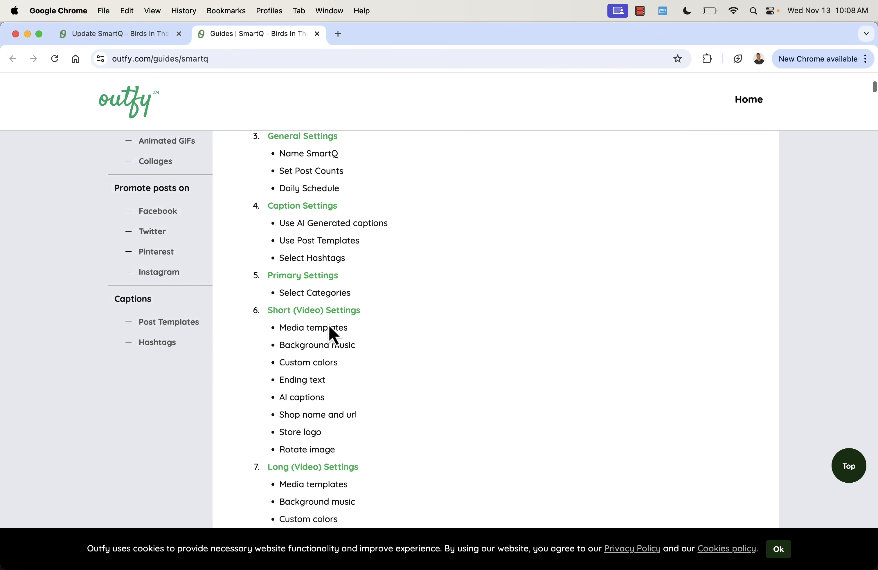
pyautogui.scroll(5, 330, 334)
pyautogui.click(307, 267)
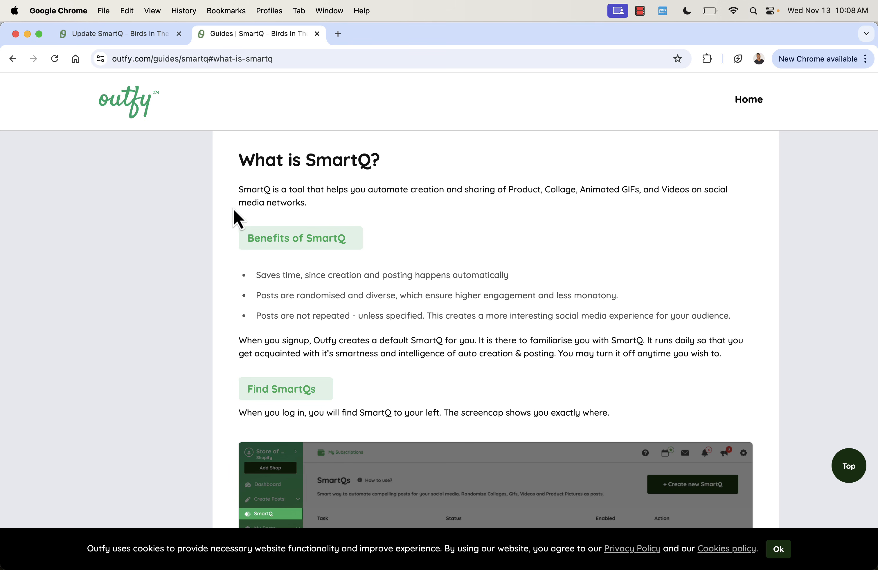
pyautogui.scroll(-15, 215, 276)
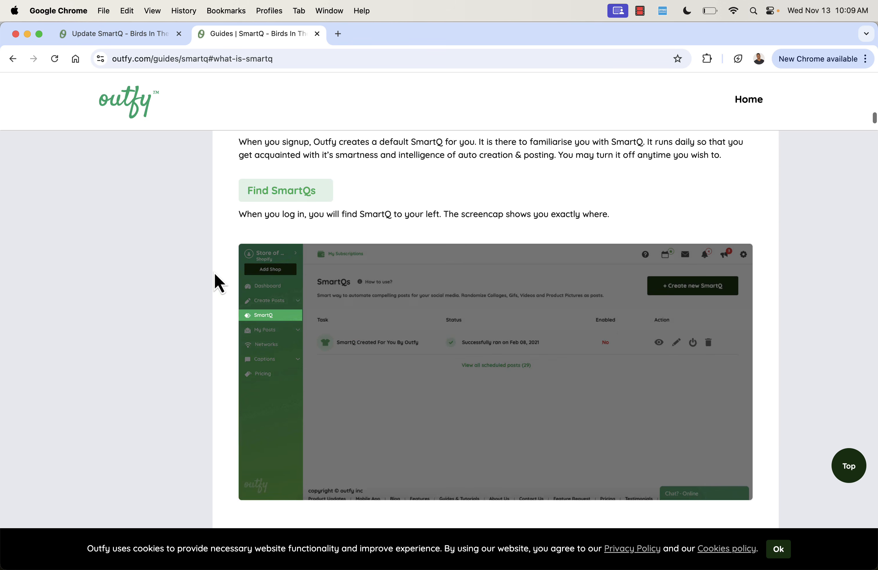
pyautogui.scroll(-12, 214, 274)
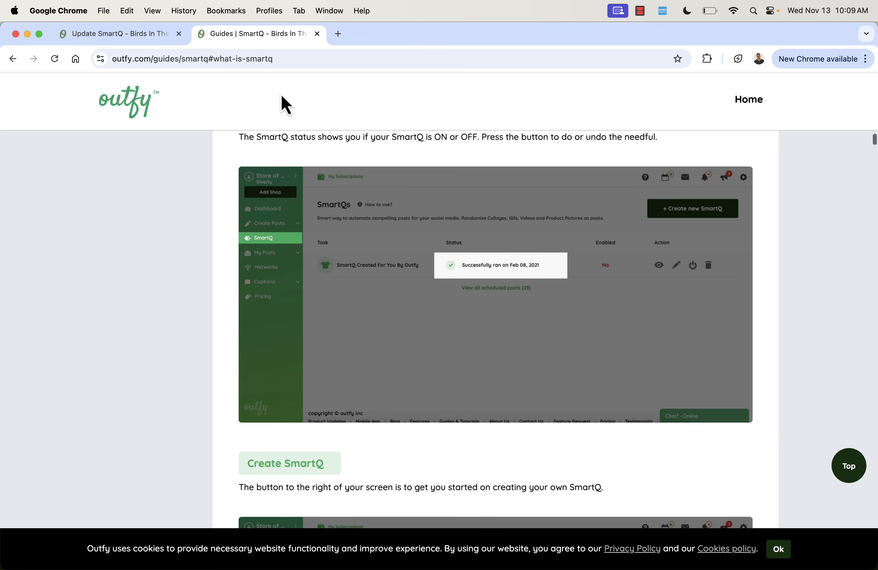
pyautogui.click(318, 34)
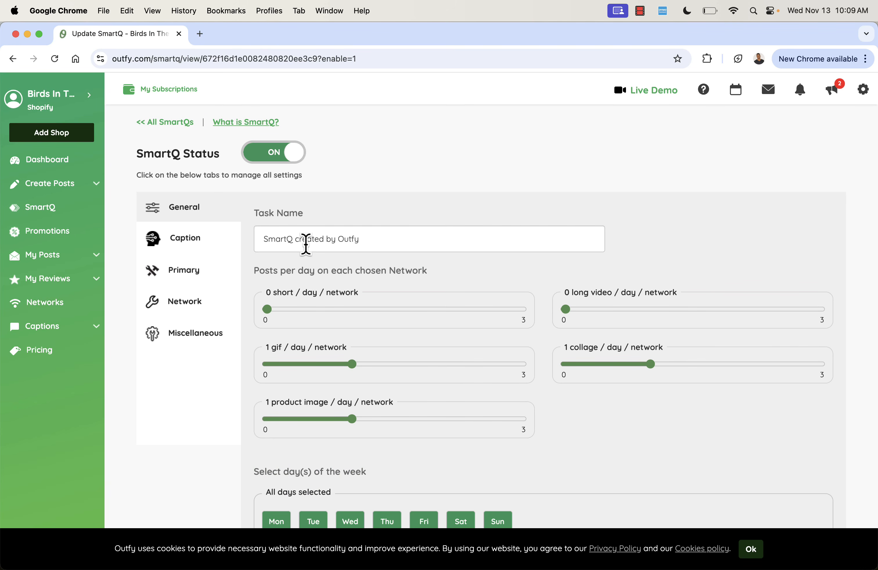
# - Set the SmartQ to 3 product images per day per network
pyautogui.scroll(-2, 346, 214)
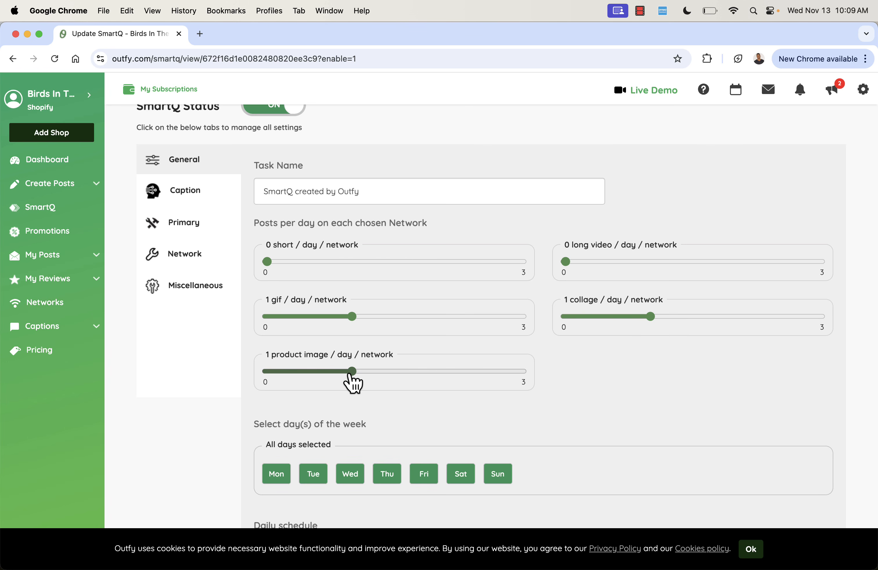
pyautogui.moveTo(349, 374); pyautogui.dragTo(527, 382)
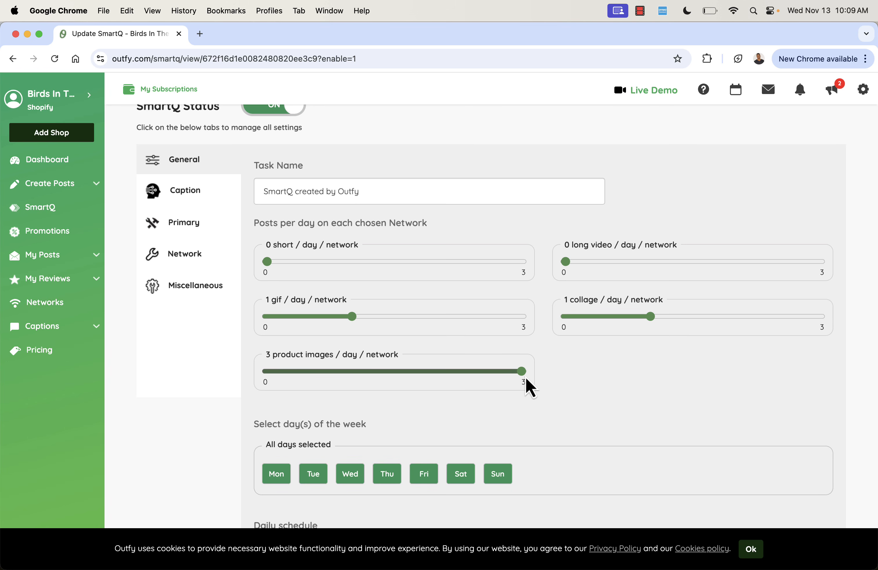
# - Deselect Monday from the SmartQ's posting days
pyautogui.scroll(-2, 408, 170)
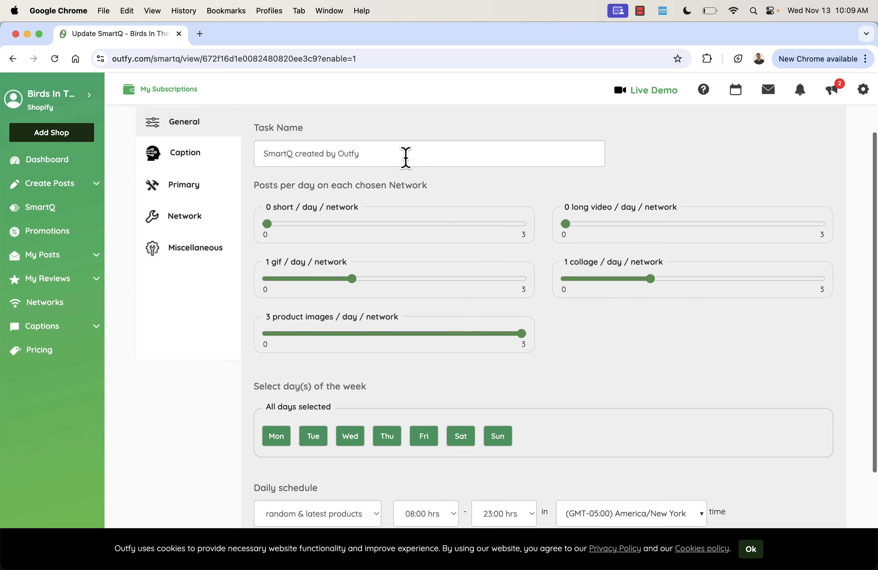
pyautogui.scroll(-1, 406, 157)
pyautogui.click(275, 407)
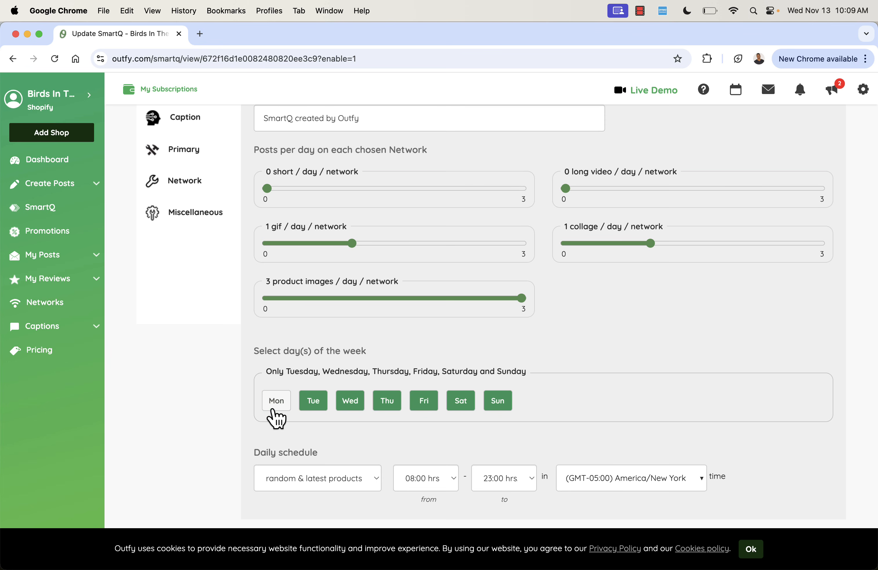
# - Reselect Monday as a SmartQ posting day and save the changes
pyautogui.click(310, 410)
pyautogui.click(285, 408)
pyautogui.click(313, 402)
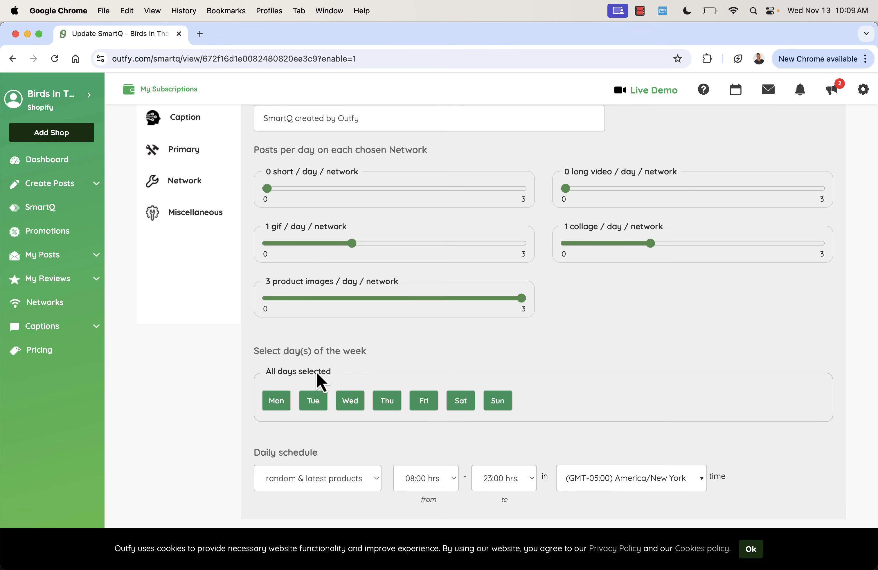
pyautogui.scroll(-3, 320, 365)
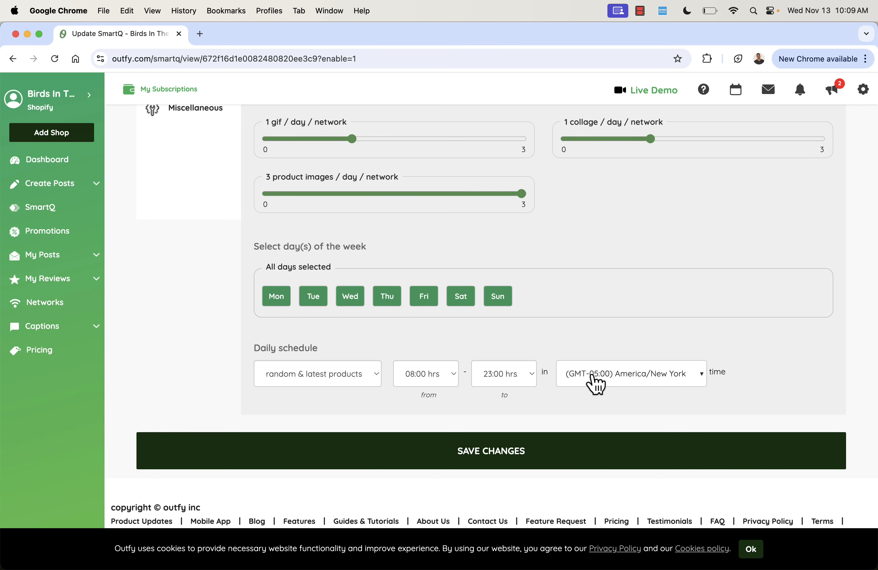
pyautogui.click(523, 449)
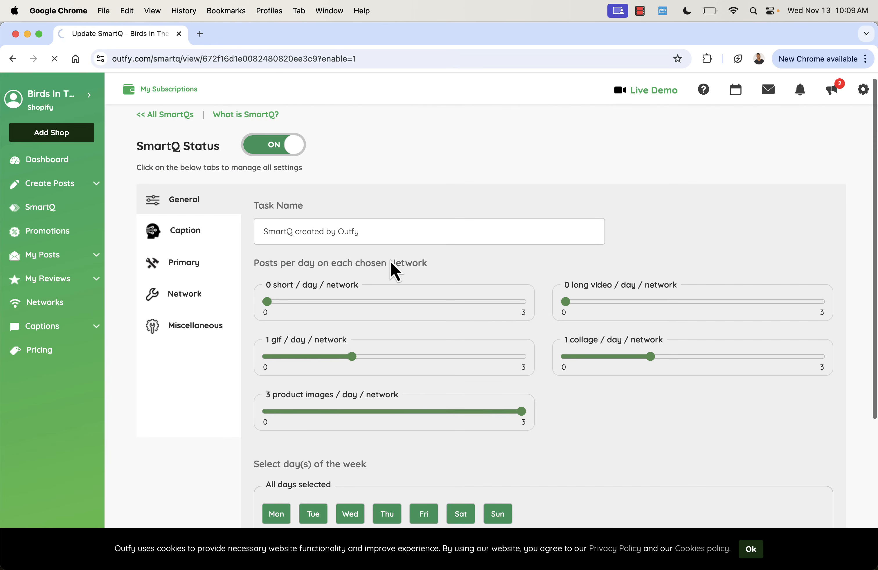
# - Turn off including the product price in the SmartQ's AI-generated captions
pyautogui.click(176, 229)
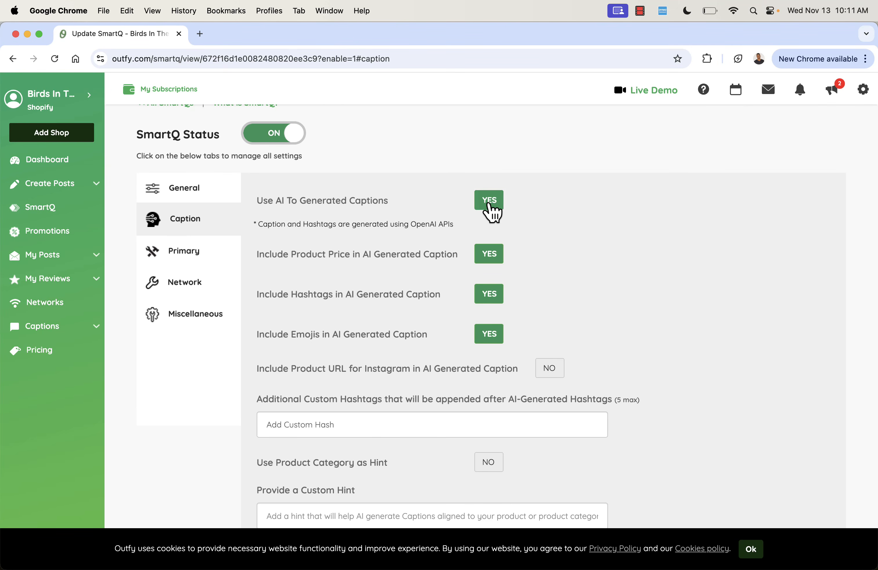
pyautogui.scroll(-3, 502, 317)
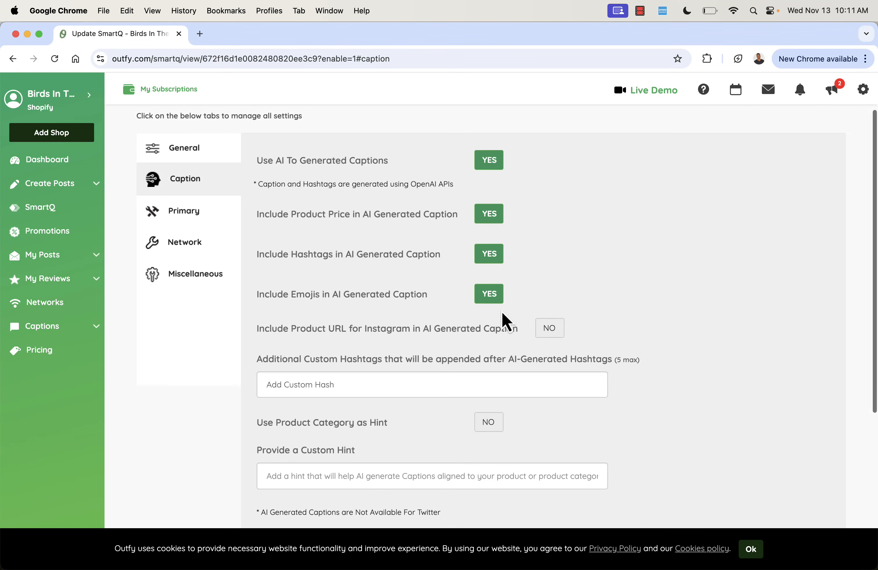
pyautogui.click(487, 197)
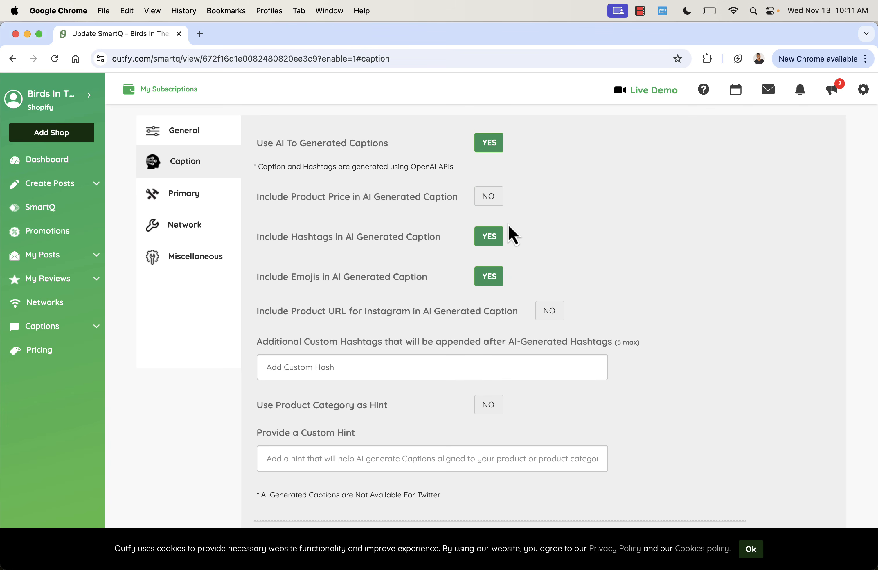
# - Add birdsintheair as an additional custom hashtag appended after the AI-generated hashtags
pyautogui.scroll(-4, 483, 244)
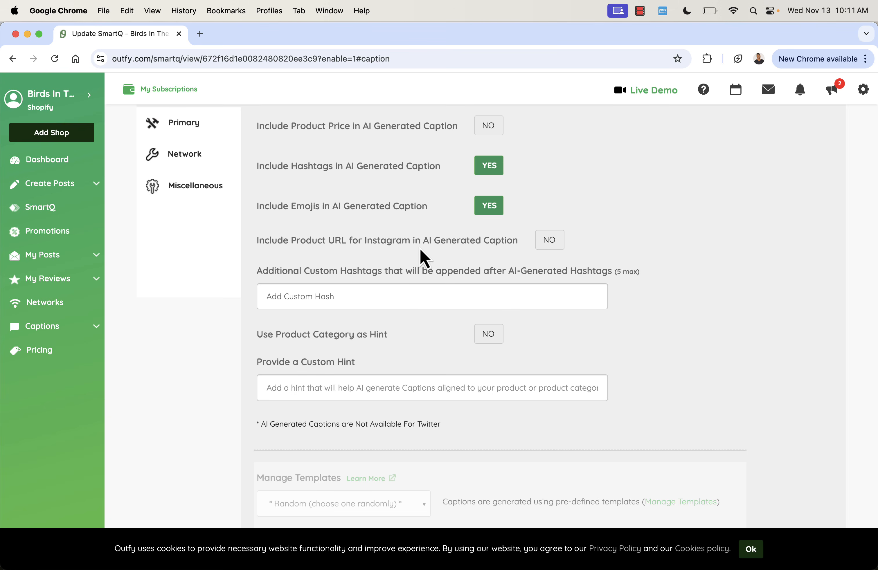
pyautogui.scroll(-3, 420, 255)
pyautogui.scroll(-4, 420, 249)
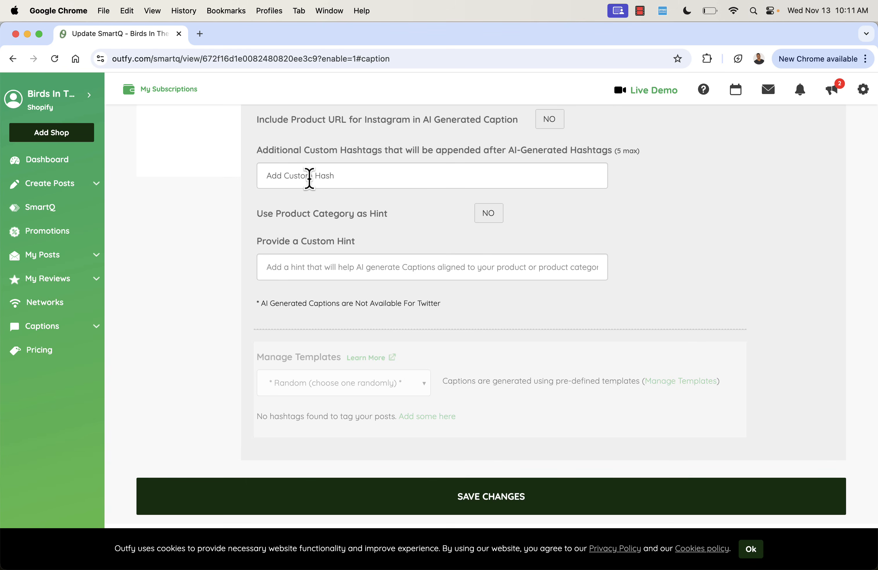
pyautogui.click(309, 178)
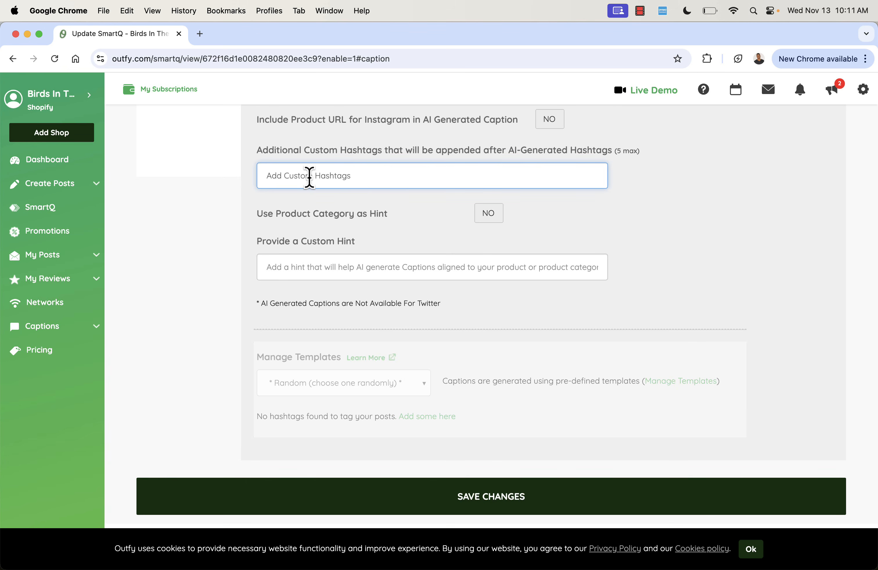
pyautogui.write('birdsintheair')
pyautogui.press('Return')
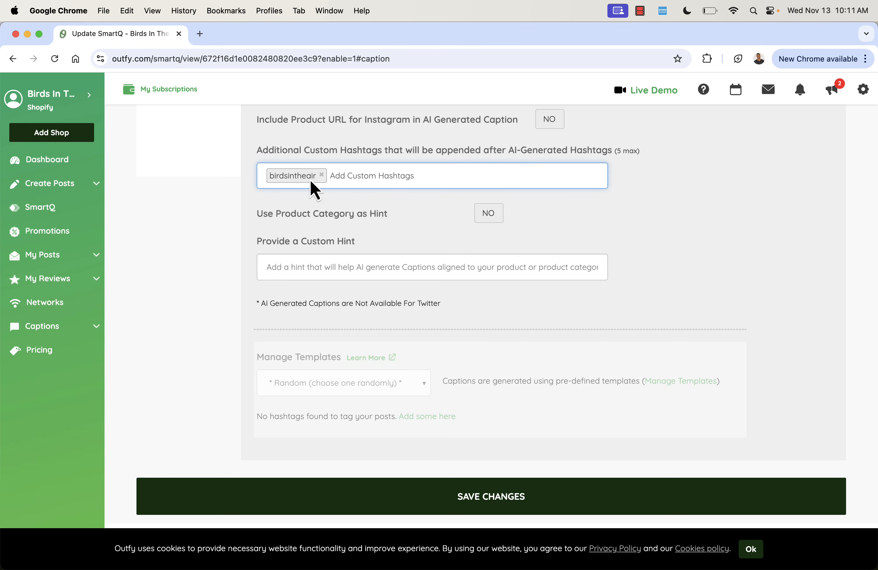
# - Exclude the Auto Add GTins category from the SmartQ's product categories
pyautogui.scroll(-1, 438, 240)
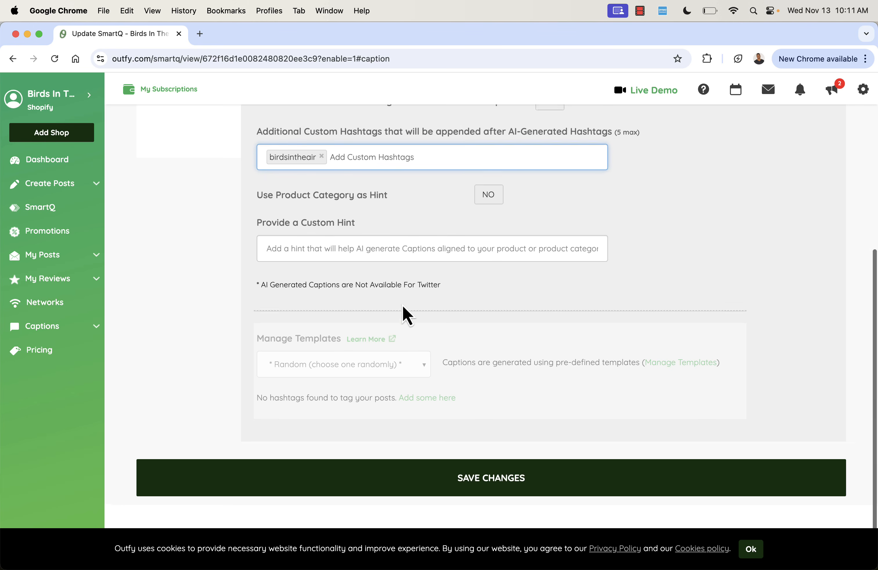
pyautogui.scroll(8, 363, 311)
pyautogui.click(202, 278)
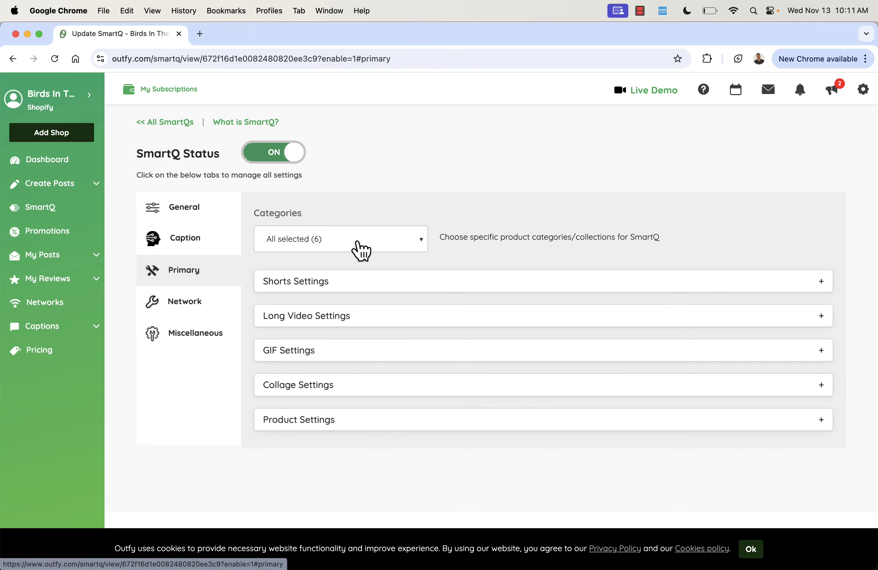
pyautogui.click(374, 246)
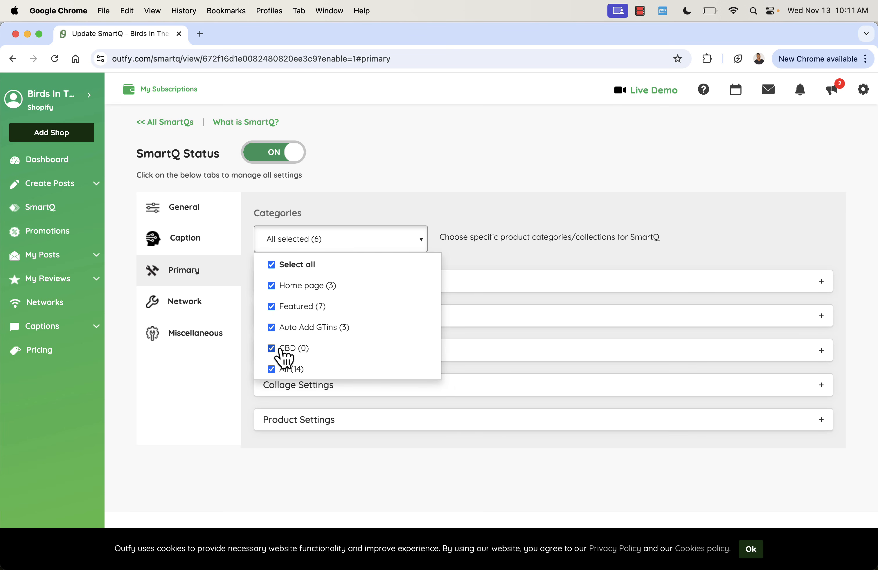
pyautogui.click(274, 334)
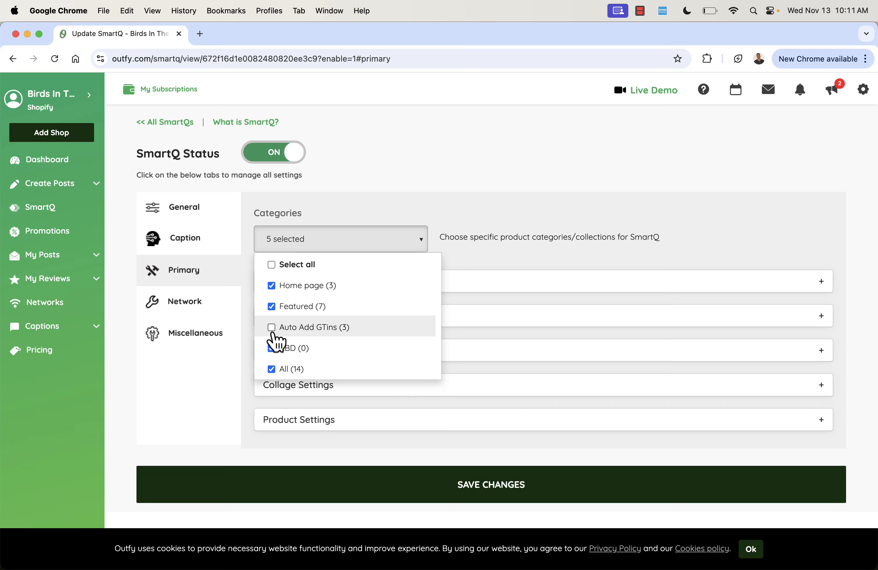
pyautogui.click(438, 205)
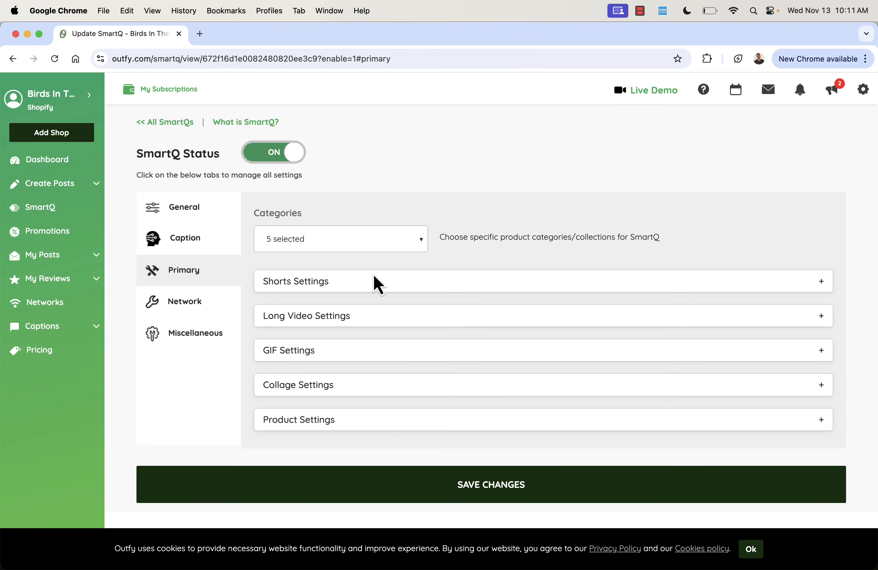
# - Review the Shorts and Product settings sections and the Network and Miscellaneous settings of the SmartQ
pyautogui.click(527, 286)
pyautogui.scroll(-1, 526, 287)
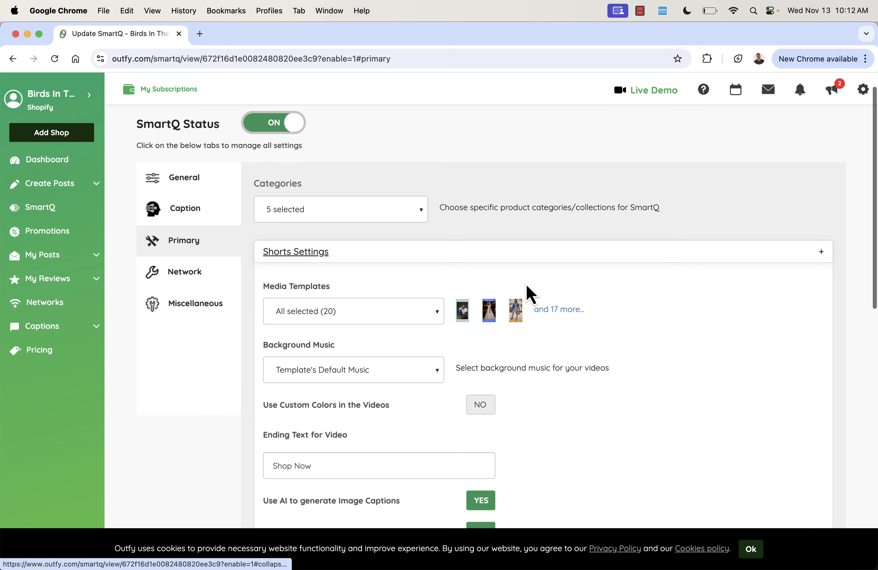
pyautogui.click(532, 259)
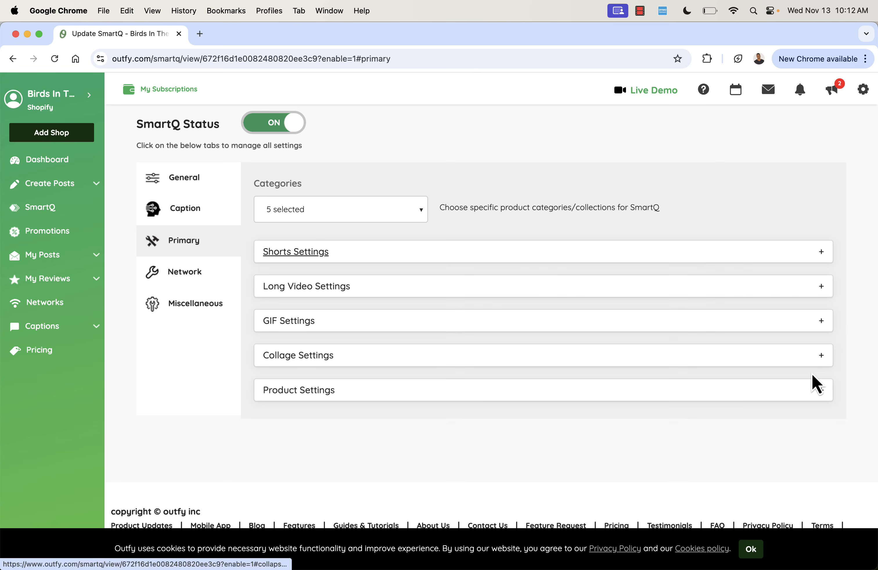
pyautogui.click(563, 394)
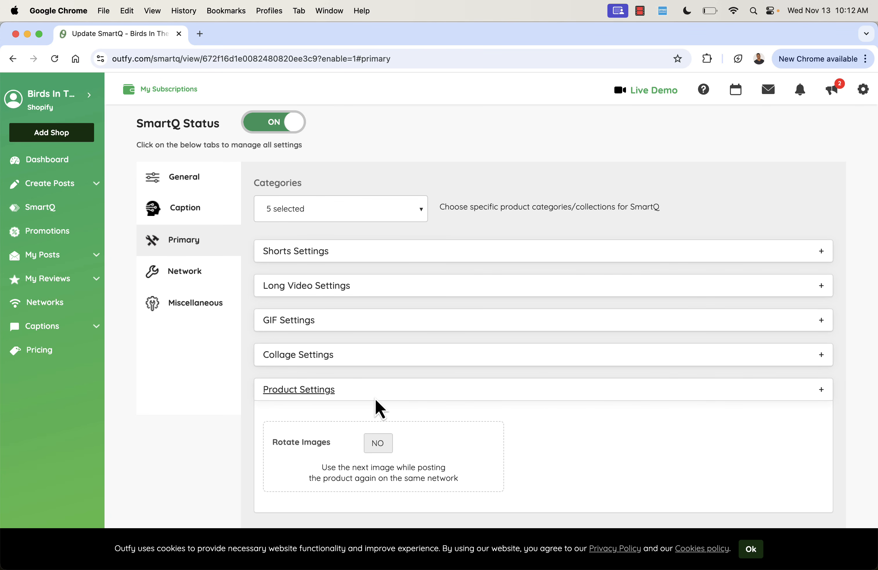
pyautogui.click(195, 301)
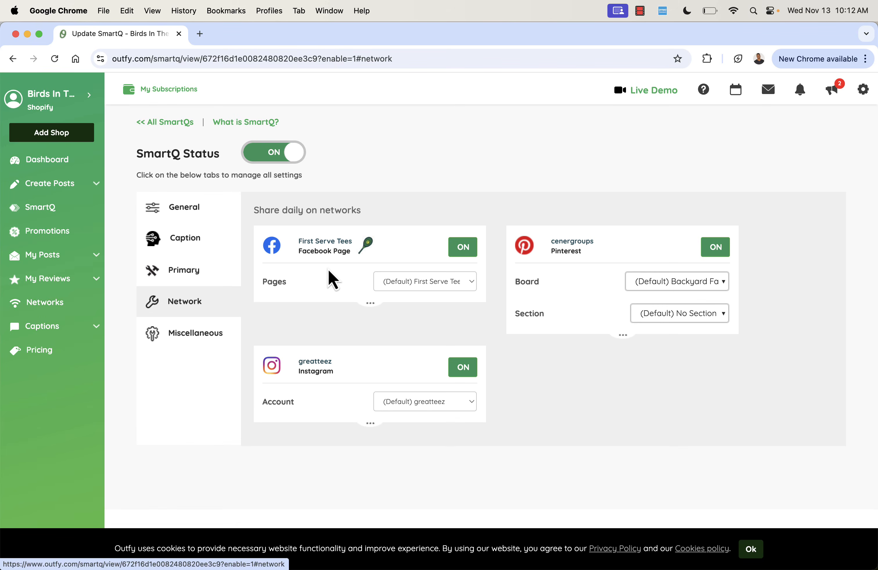
pyautogui.click(185, 339)
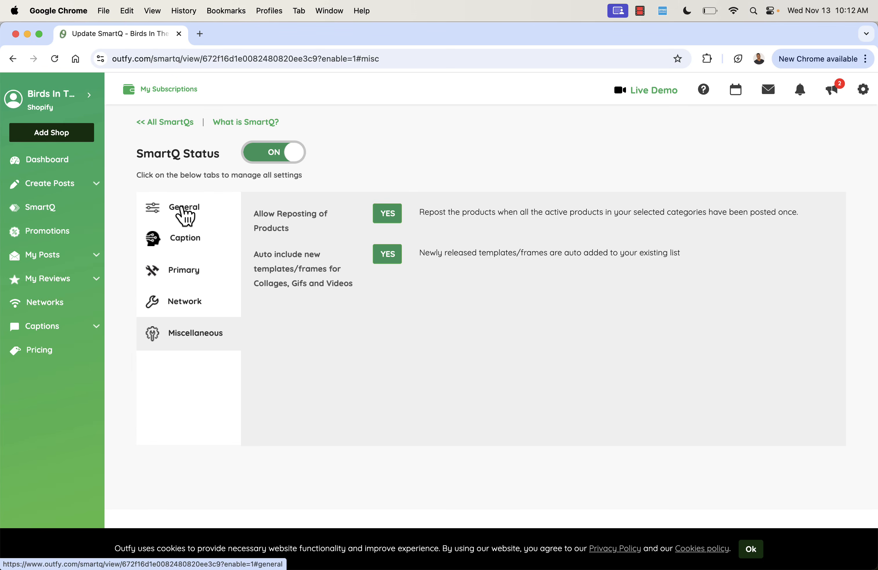
pyautogui.click(184, 216)
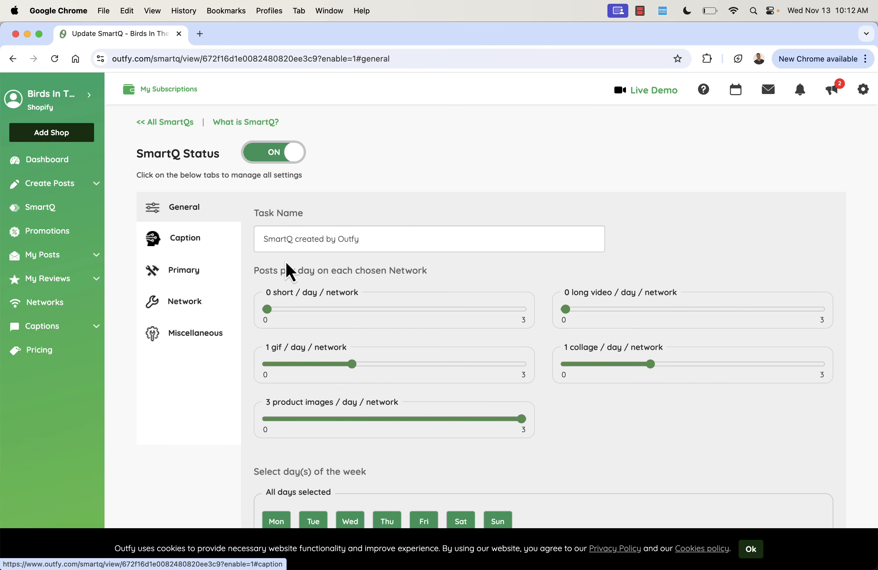
# - Save the SmartQ changes
pyautogui.scroll(-6, 286, 262)
pyautogui.scroll(6, 288, 269)
pyautogui.scroll(-6, 378, 273)
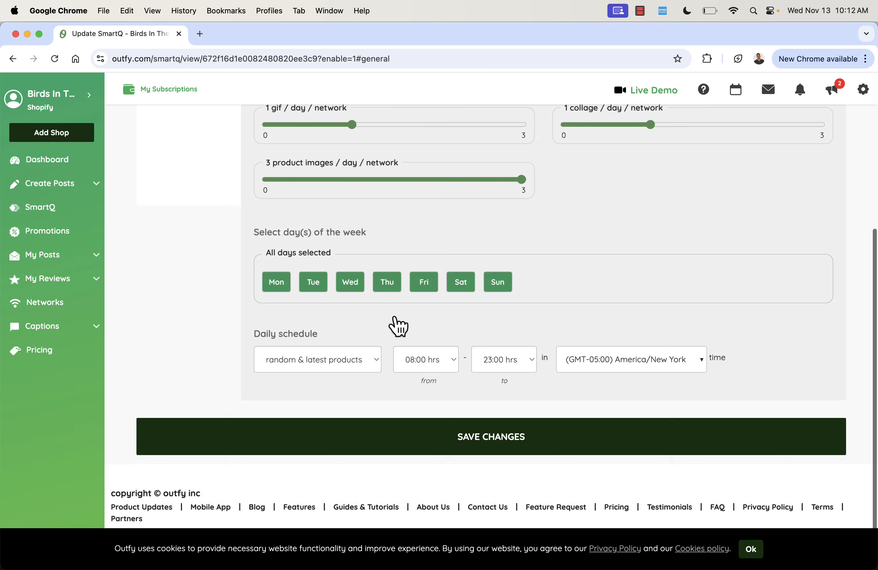
pyautogui.click(447, 463)
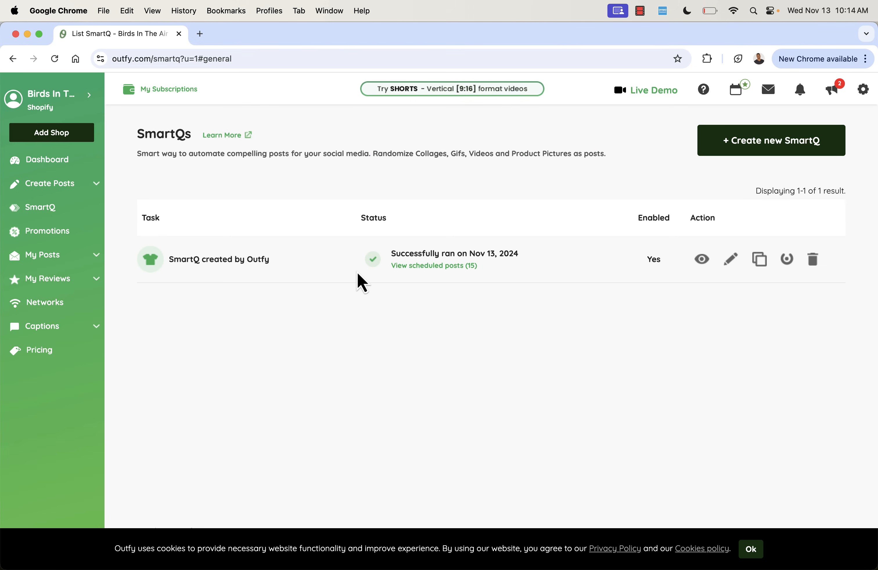
# - Open the SmartQ's scheduled posts and review the scheduled product, collage and GIF posts with their captions
pyautogui.click(424, 266)
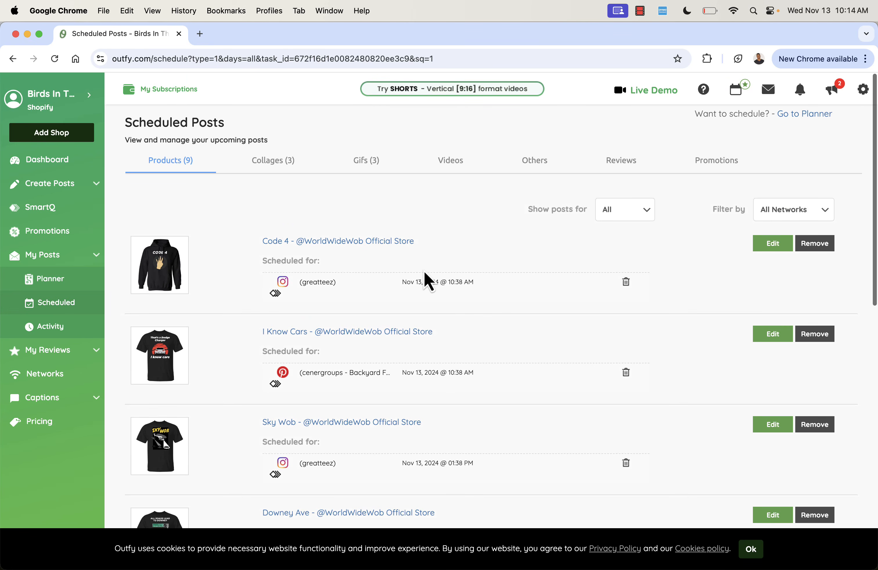
pyautogui.moveTo(342, 285)
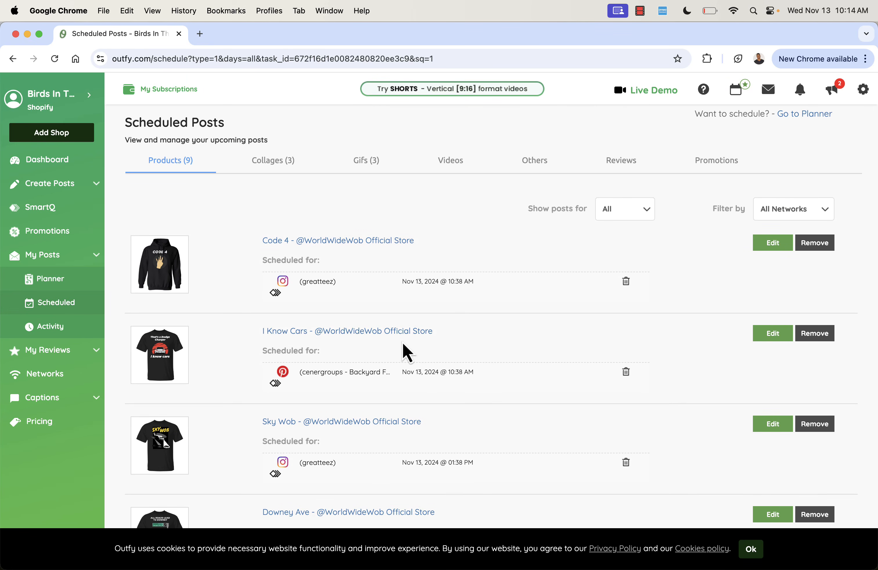
pyautogui.moveTo(385, 371)
pyautogui.scroll(-3, 385, 370)
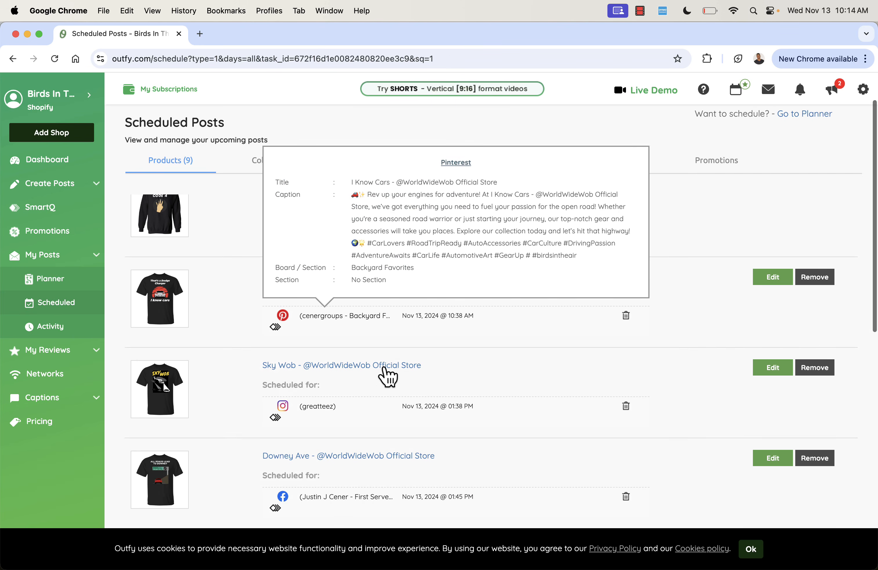
pyautogui.scroll(-5, 384, 370)
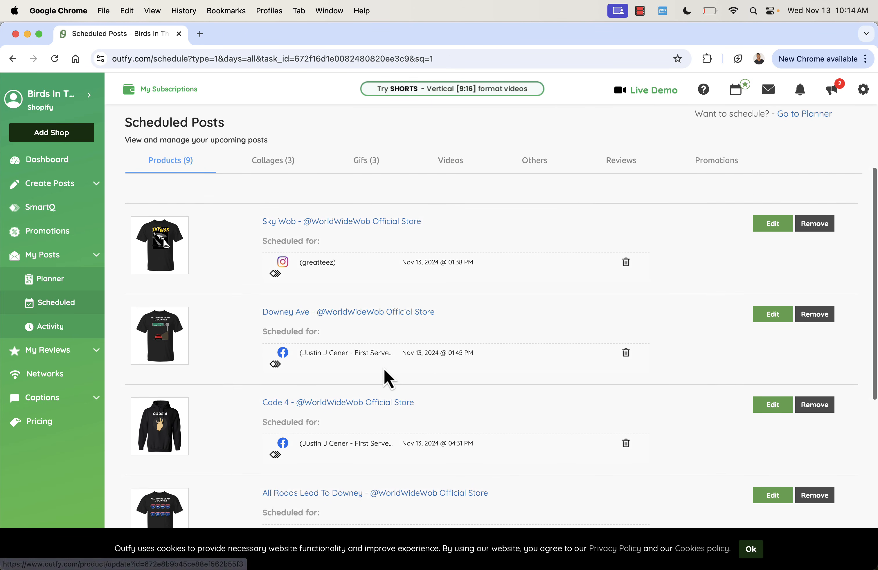
pyautogui.scroll(2, 384, 369)
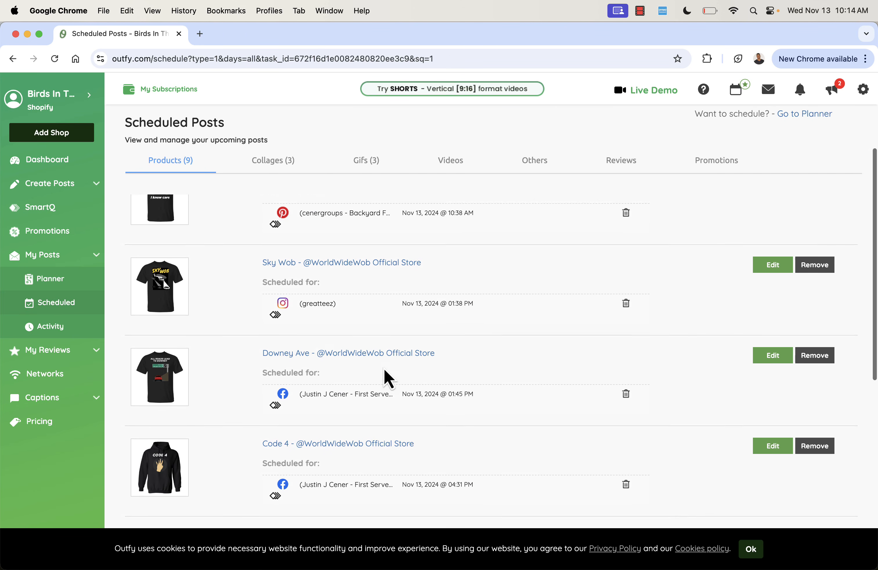
pyautogui.scroll(4, 385, 370)
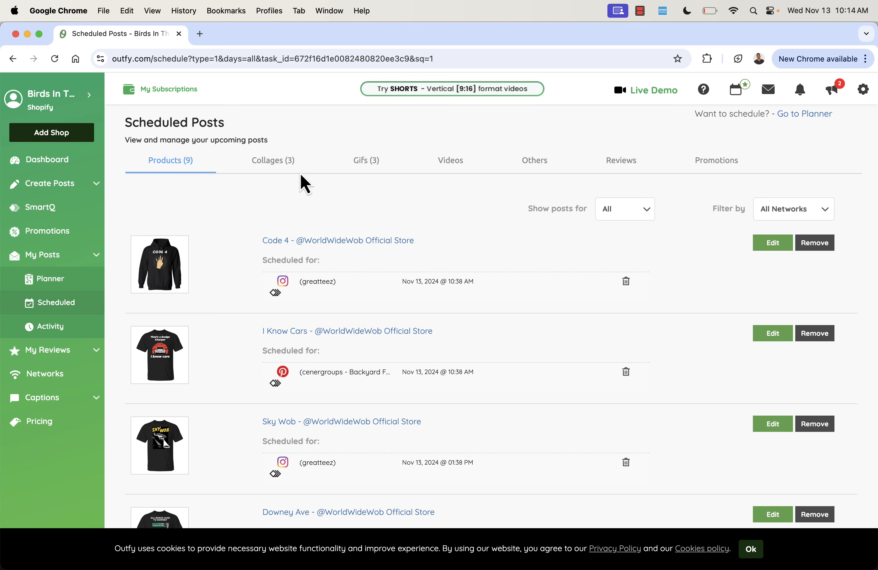
pyautogui.click(288, 163)
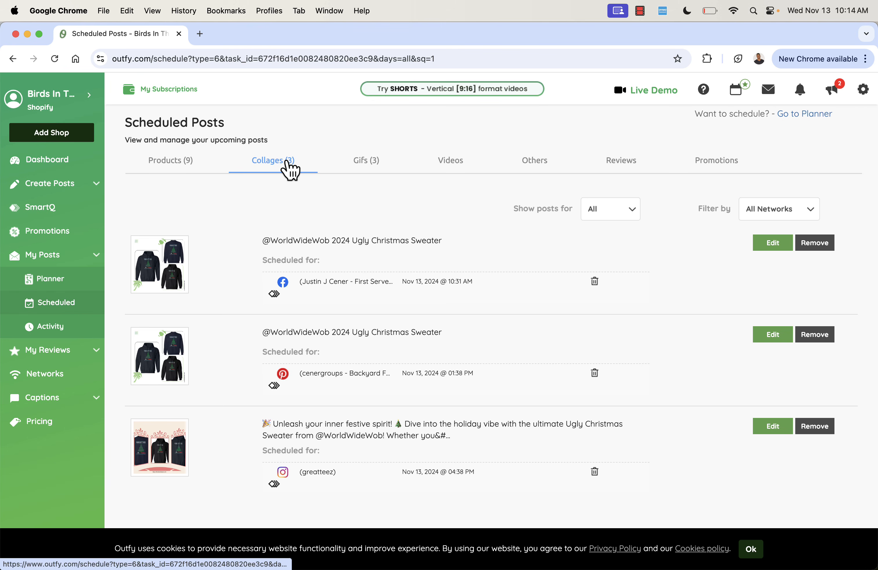
pyautogui.click(359, 165)
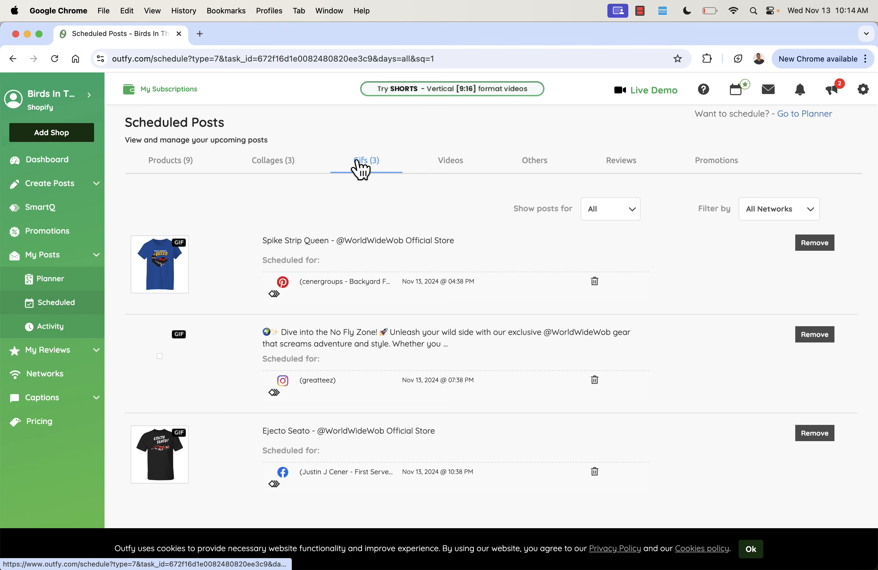
pyautogui.click(184, 169)
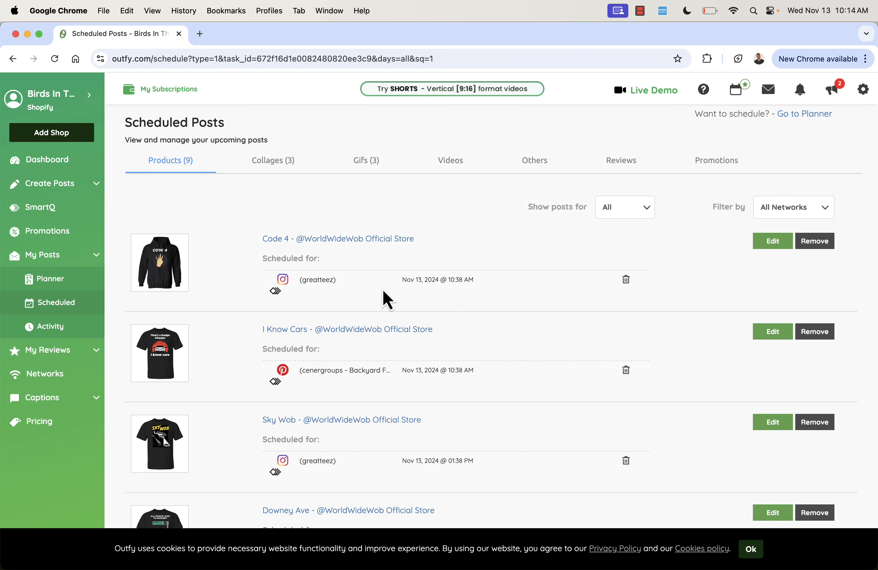
# - Open the Planner and review the November 2024 posting calendar
pyautogui.moveTo(419, 281)
pyautogui.click(70, 282)
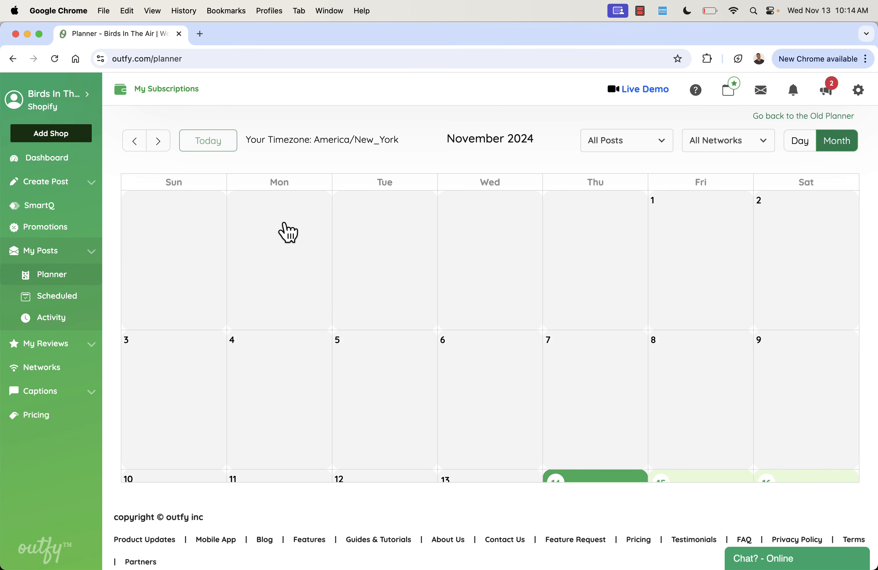
pyautogui.scroll(-6, 287, 302)
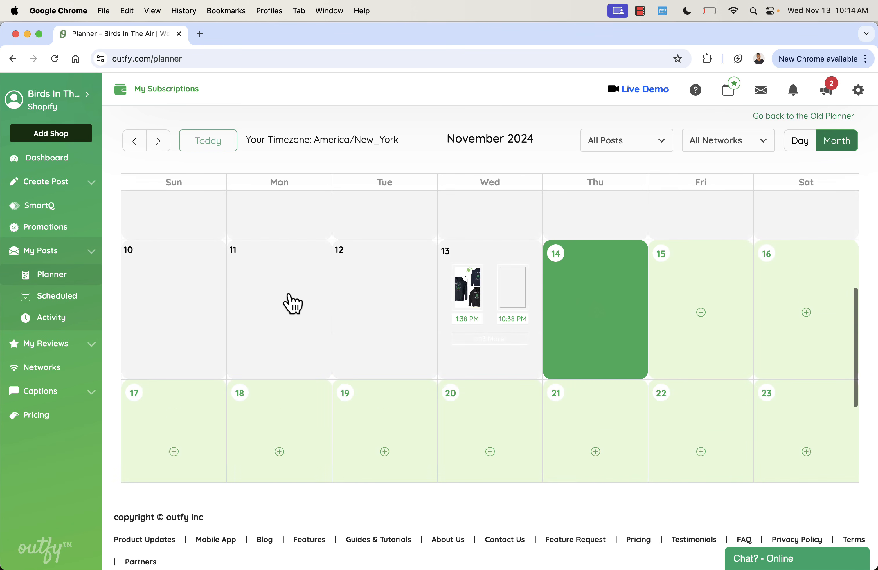
pyautogui.scroll(-5, 292, 304)
pyautogui.scroll(-1, 293, 304)
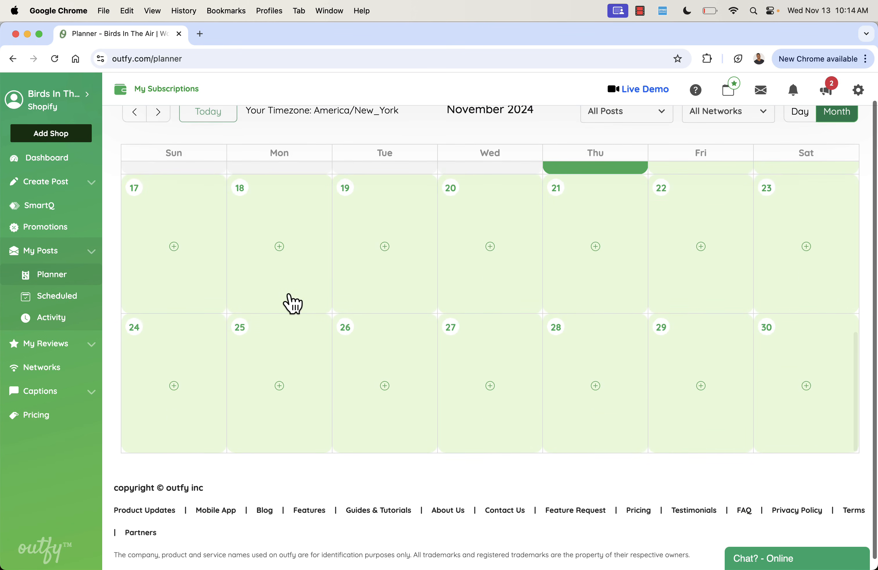
# - Advance the Planner calendar to the December 2024 month view
pyautogui.scroll(4, 292, 304)
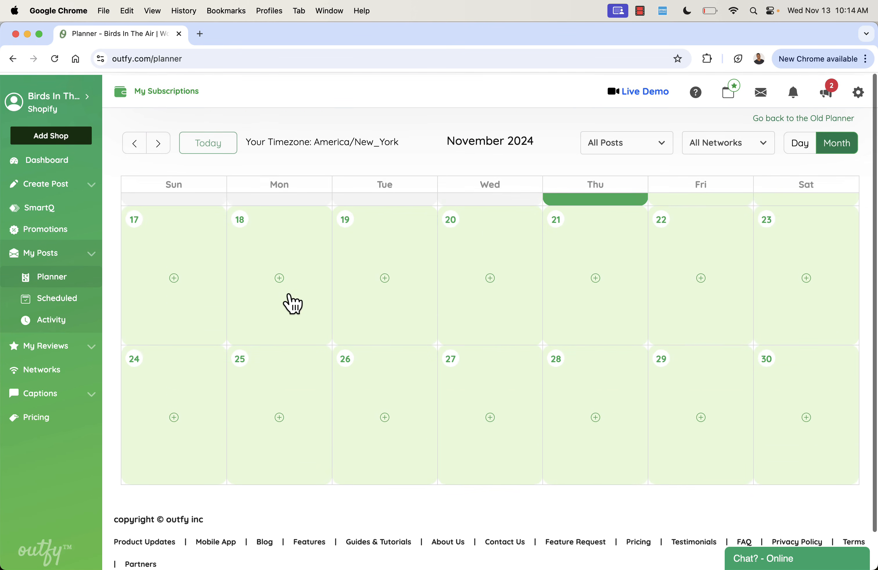
pyautogui.click(159, 141)
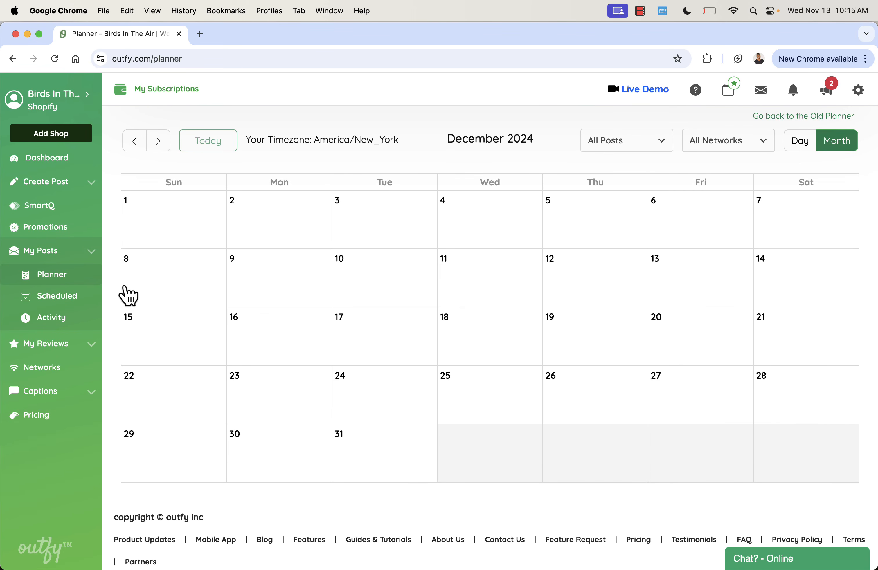
# - Open the scheduled posts list, dismiss the cookie notice, and review the Code 4 product post's edit screen before returning
pyautogui.click(66, 301)
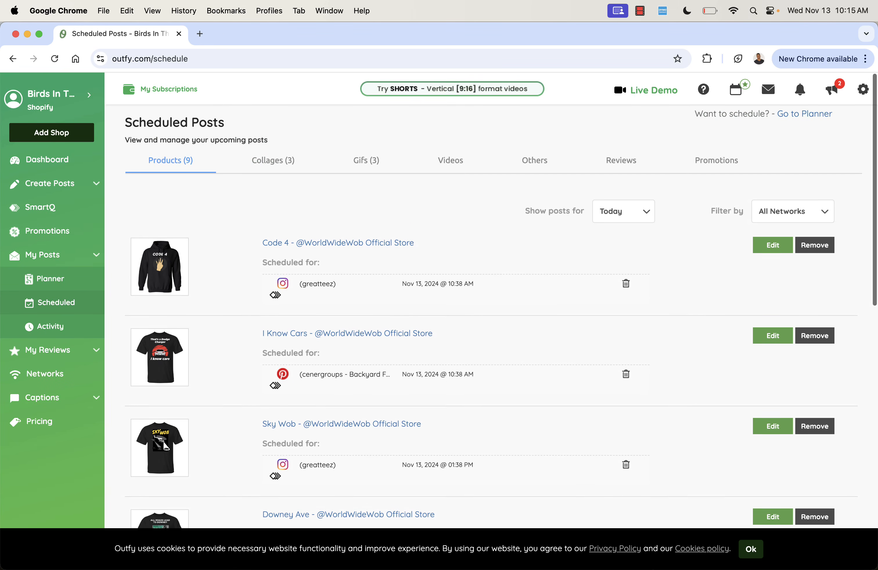
pyautogui.click(751, 551)
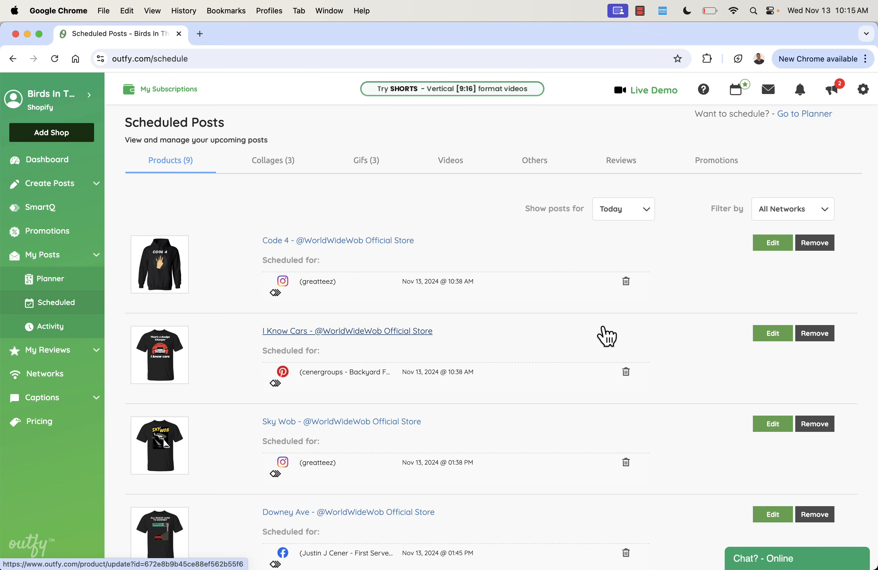
pyautogui.click(767, 246)
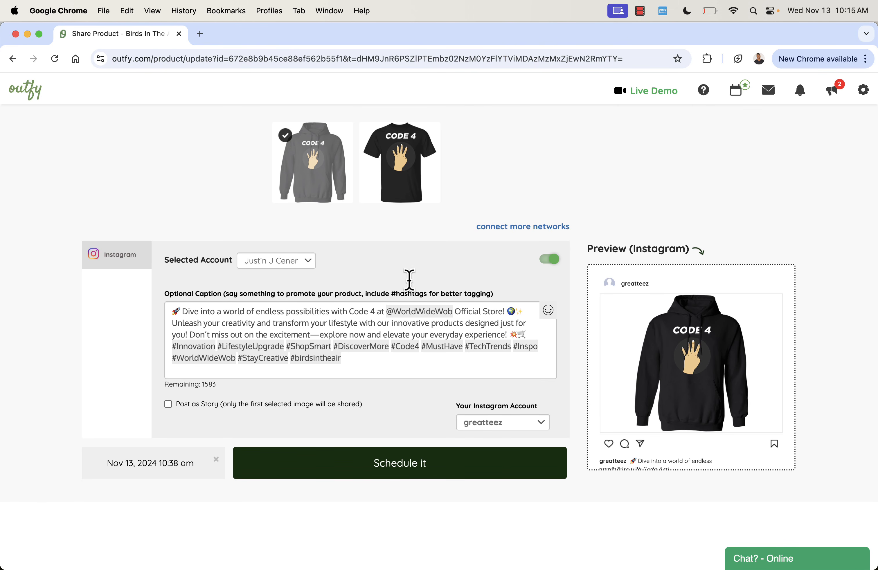
pyautogui.click(12, 59)
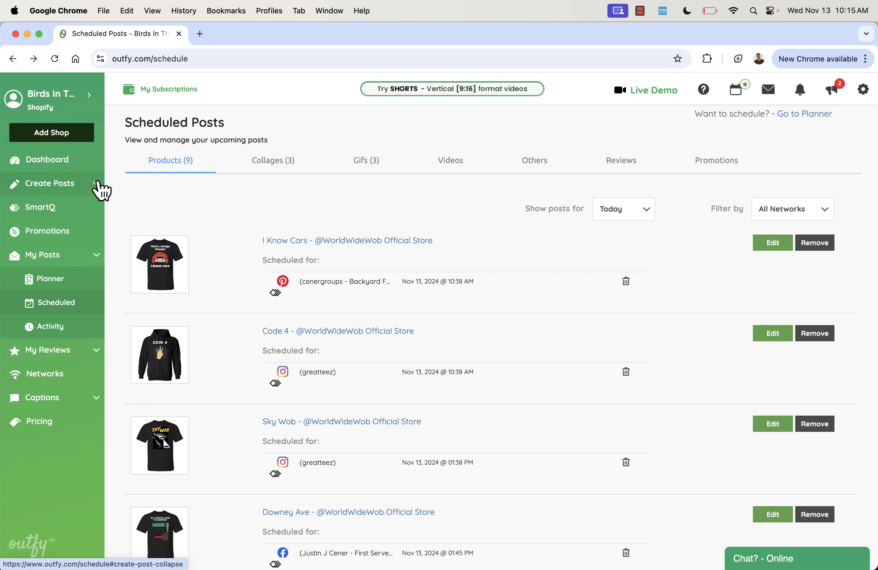
# - Expand the post creation options to choose a post type
pyautogui.click(98, 185)
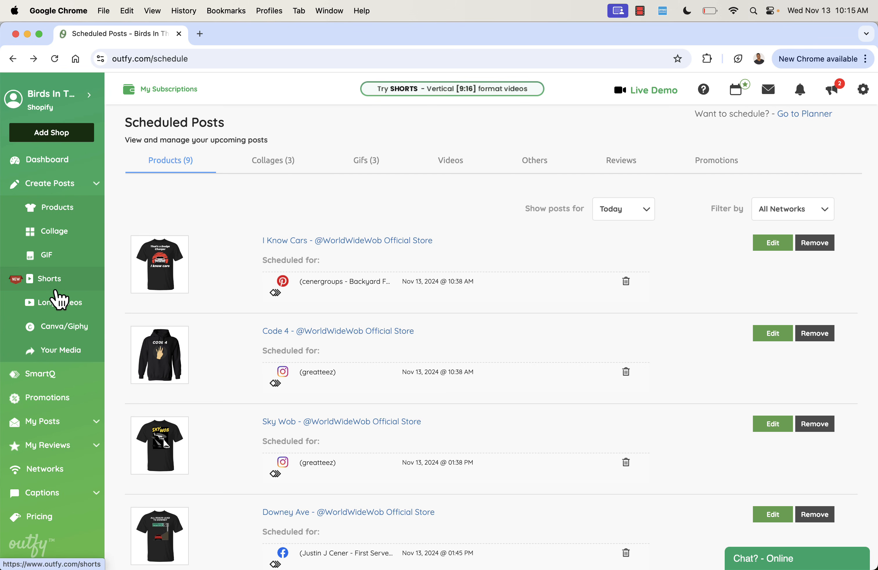